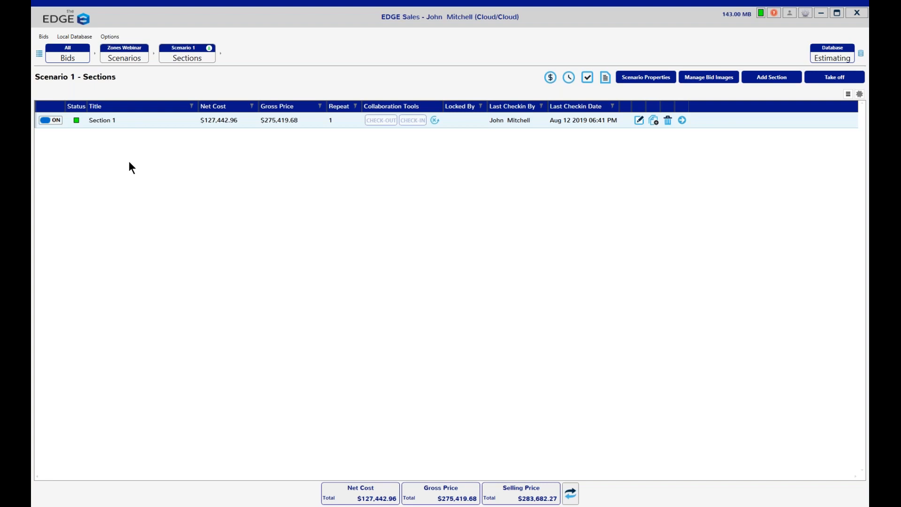
Step: Review the two webinar notes images and close each of them
{"action": "left_click_drag", "start_coordinate": [31, 82], "coordinate": [503, 67]}
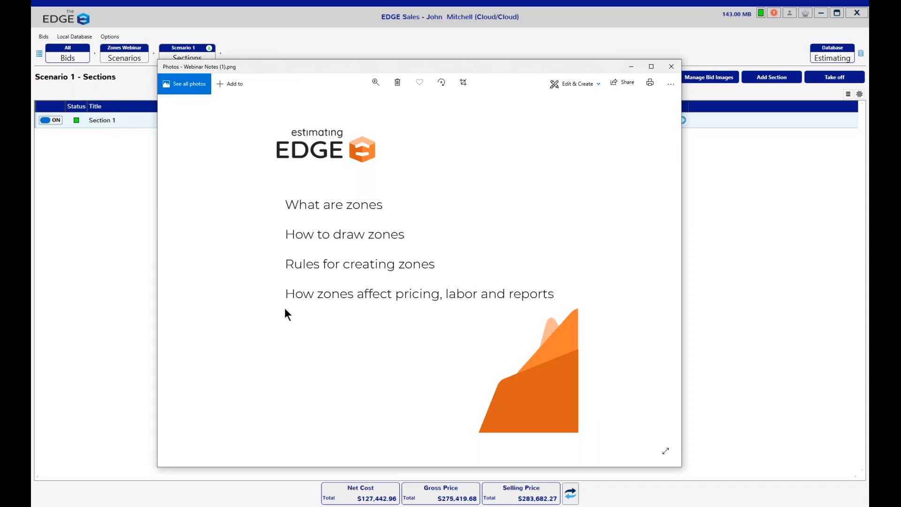
{"action": "left_click", "coordinate": [670, 66]}
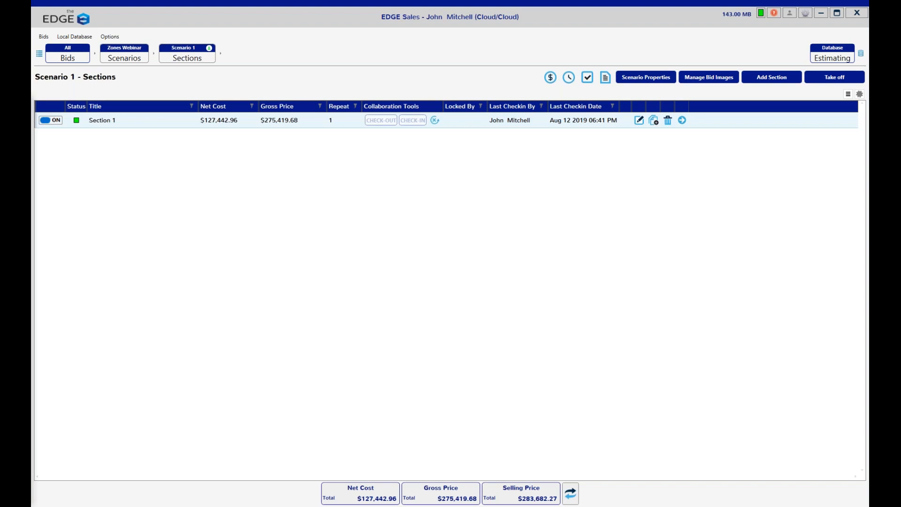
{"action": "left_click_drag", "start_coordinate": [33, 85], "coordinate": [396, 85]}
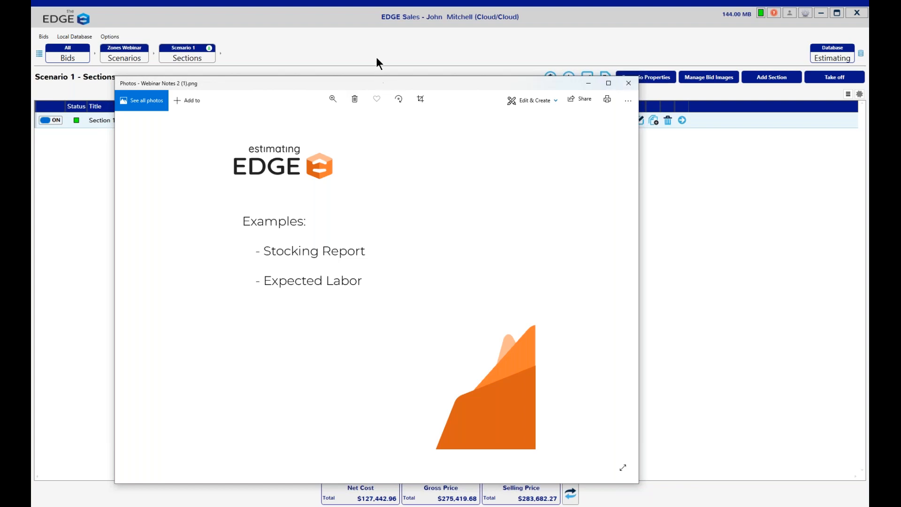
{"action": "left_click", "coordinate": [627, 82]}
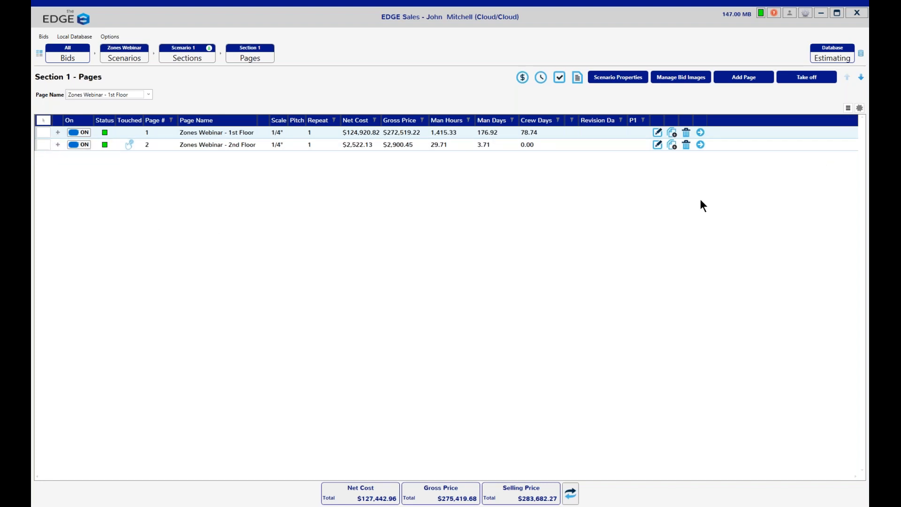
Step: Hide the Zone column in the Section 1 pages list and show it again
{"action": "left_click", "coordinate": [848, 109]}
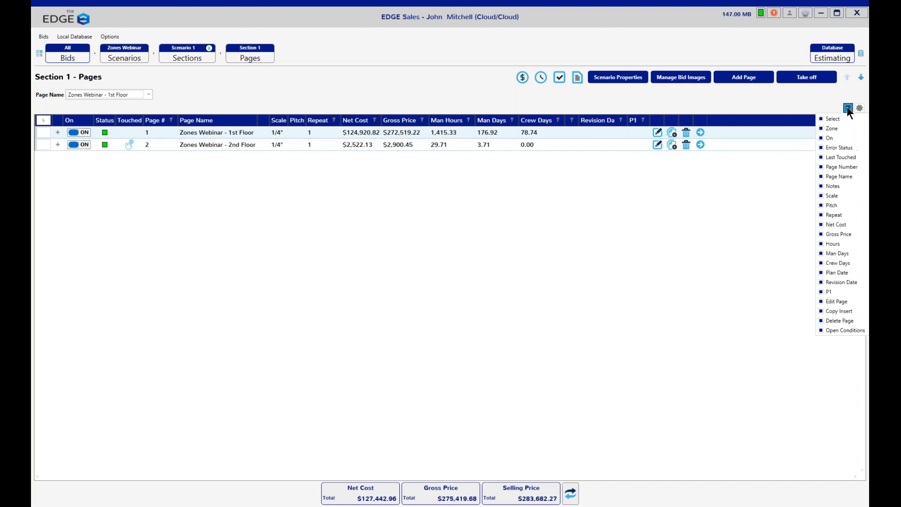
{"action": "left_click", "coordinate": [822, 128]}
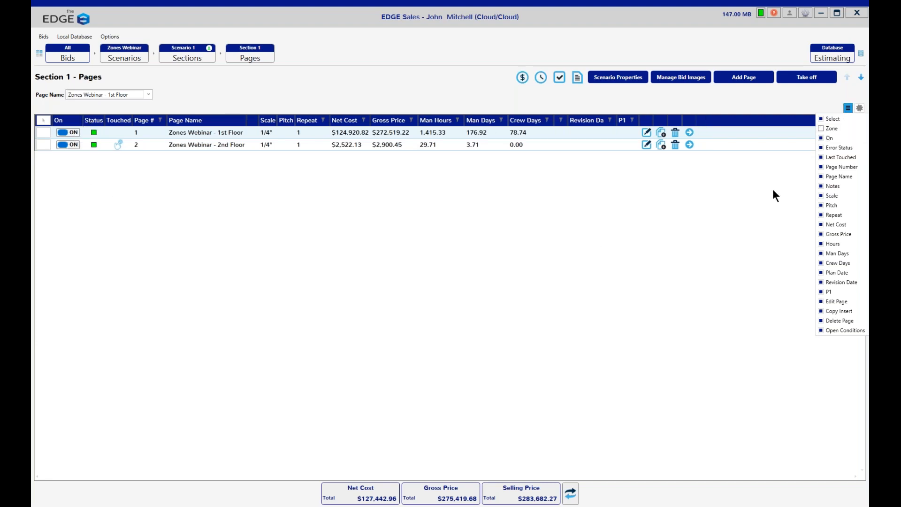
{"action": "left_click", "coordinate": [822, 129]}
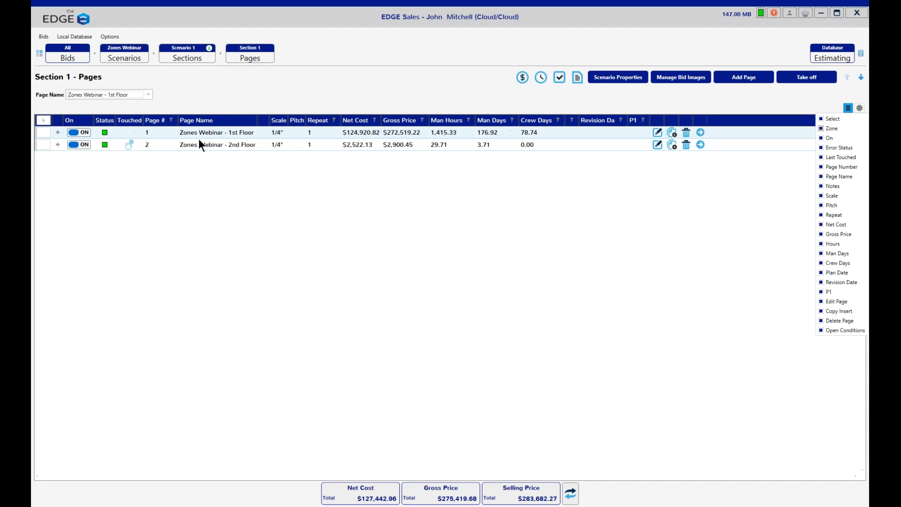
{"action": "left_click", "coordinate": [683, 238]}
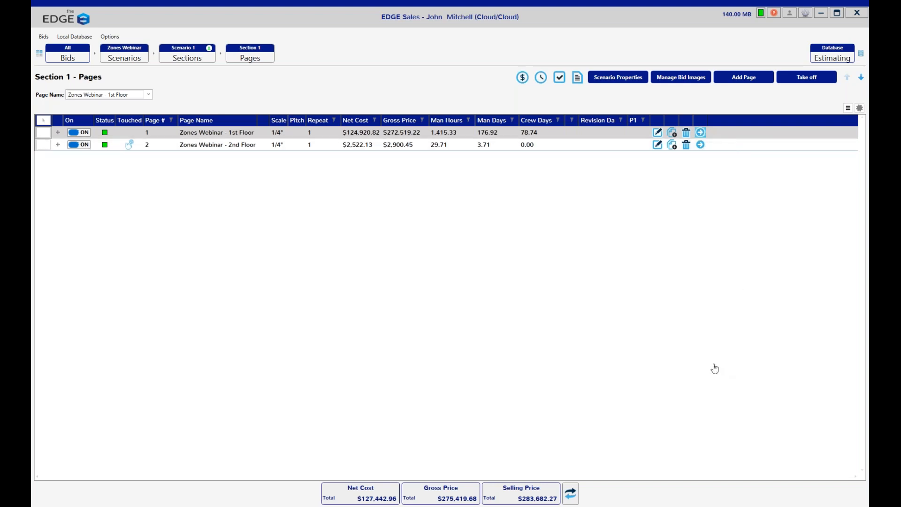
Step: Open the takeoff for the Zones Webinar - 1st Floor conditions, minimizing the main window and maximizing the takeoff window
{"action": "key", "text": "ctrl+period"}
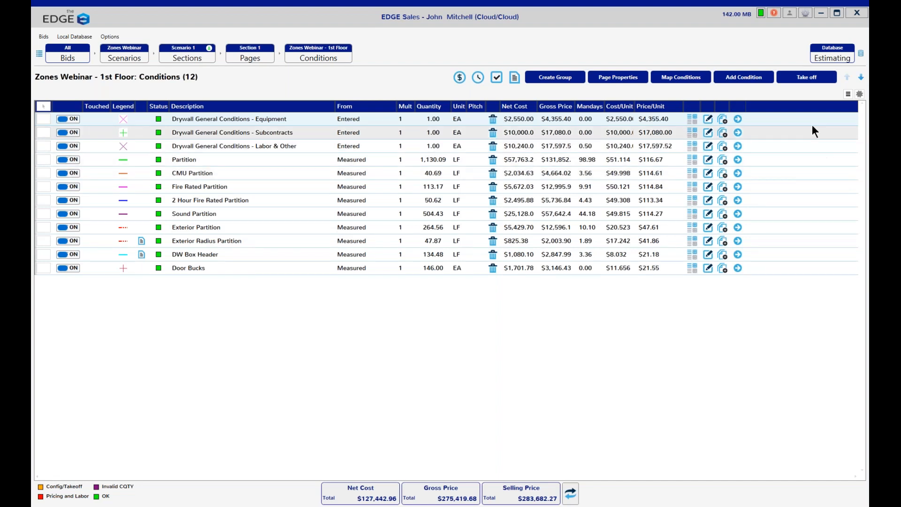
{"action": "left_click", "coordinate": [808, 80]}
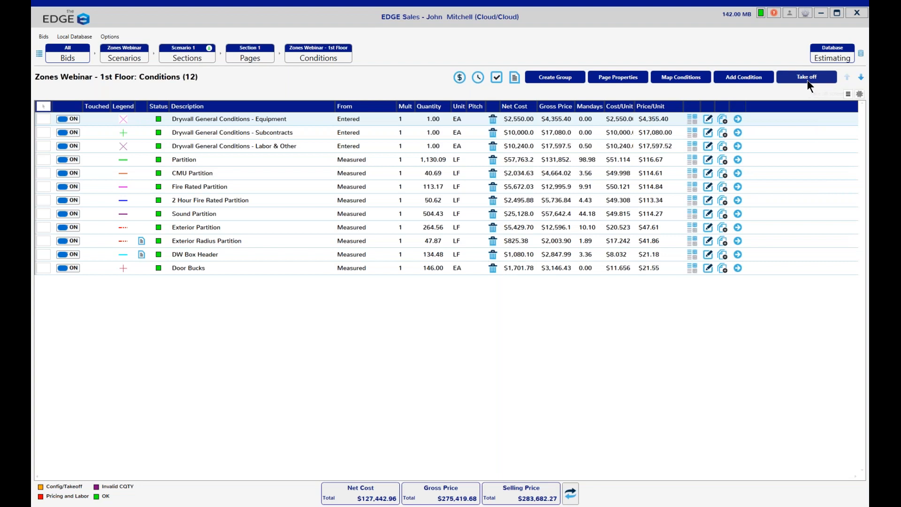
{"action": "left_click", "coordinate": [813, 81]}
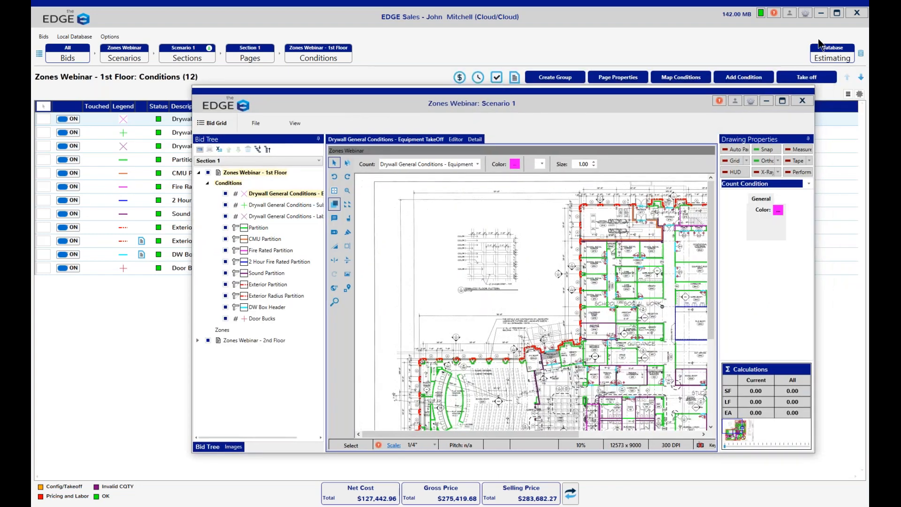
{"action": "left_click", "coordinate": [821, 14]}
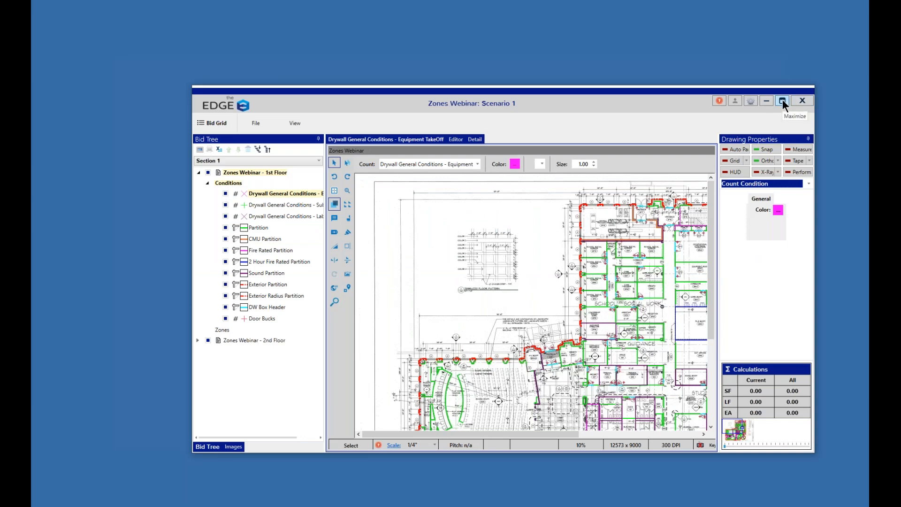
{"action": "left_click", "coordinate": [783, 102]}
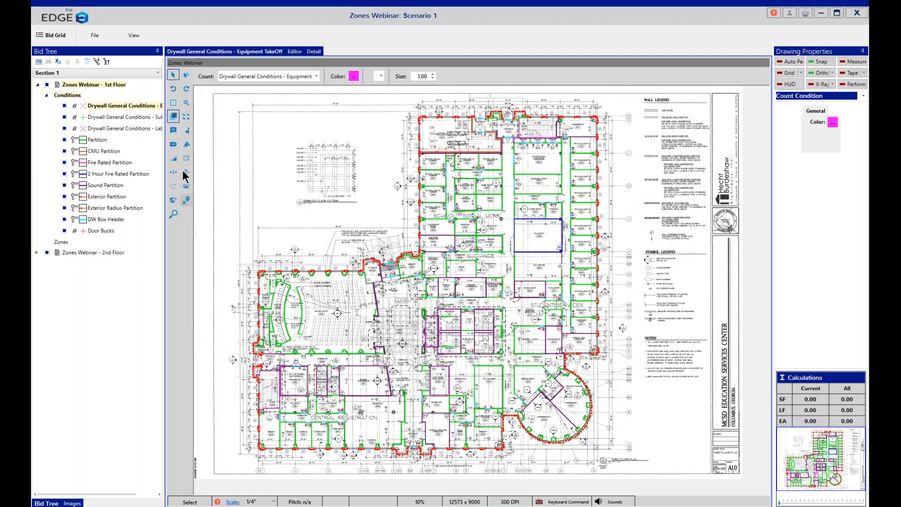
Step: Draw a closed rectangular zone on the 1st Floor page, just outside the walls of File Room 1059
{"action": "left_click", "coordinate": [187, 103]}
{"action": "left_click_drag", "start_coordinate": [508, 209], "coordinate": [572, 263]}
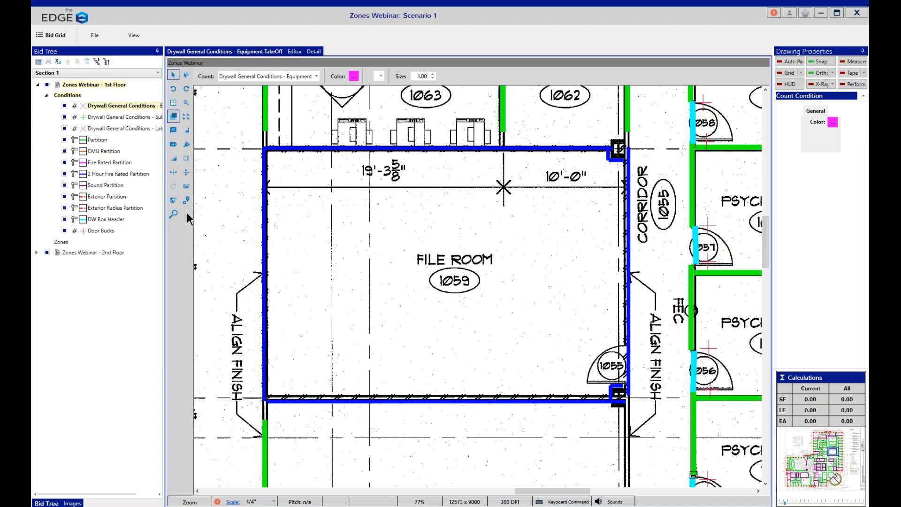
{"action": "left_click", "coordinate": [65, 241]}
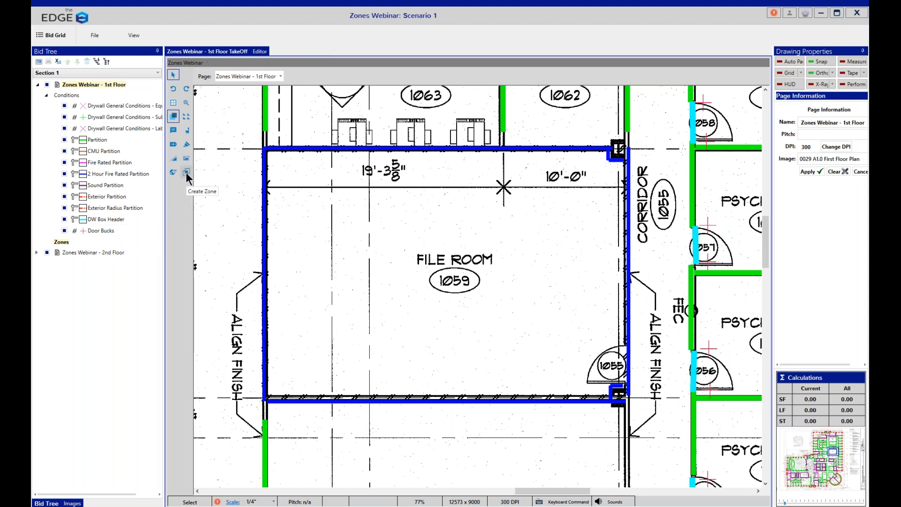
{"action": "left_click", "coordinate": [185, 173]}
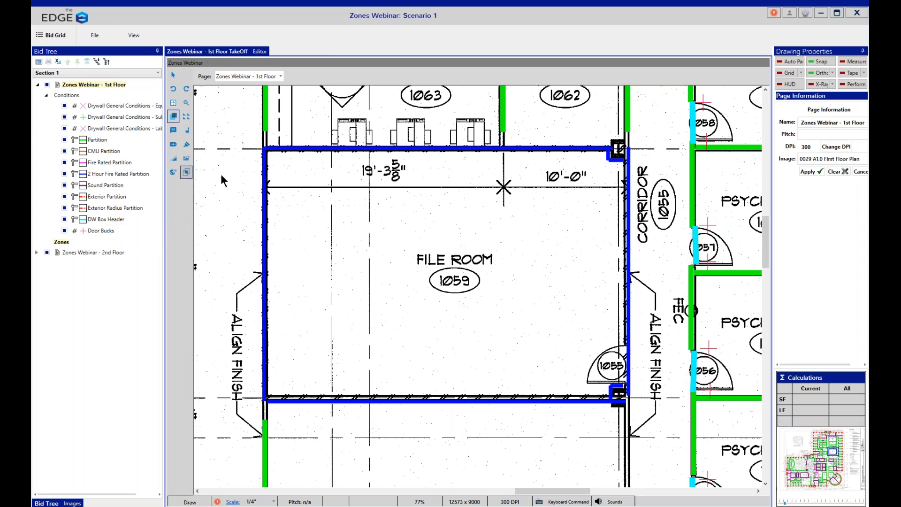
{"action": "left_click", "coordinate": [254, 140]}
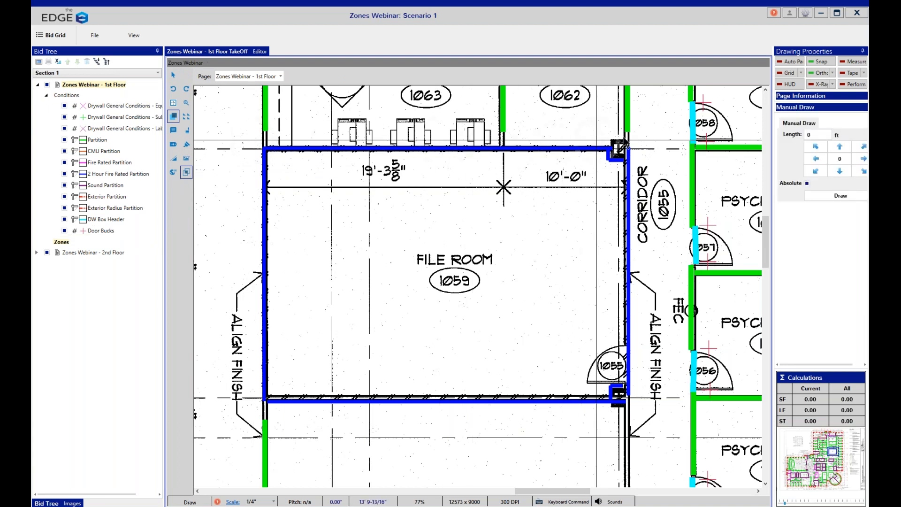
{"action": "left_click", "coordinate": [643, 140]}
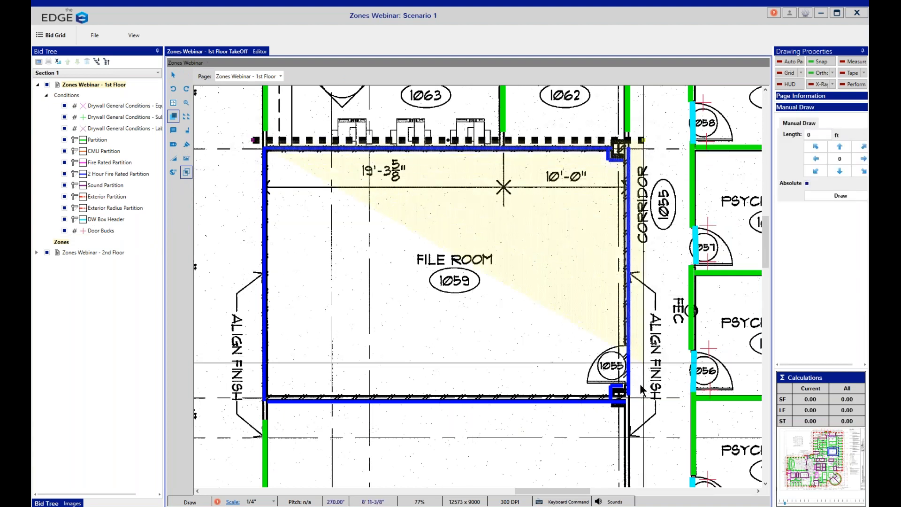
{"action": "left_click", "coordinate": [643, 413]}
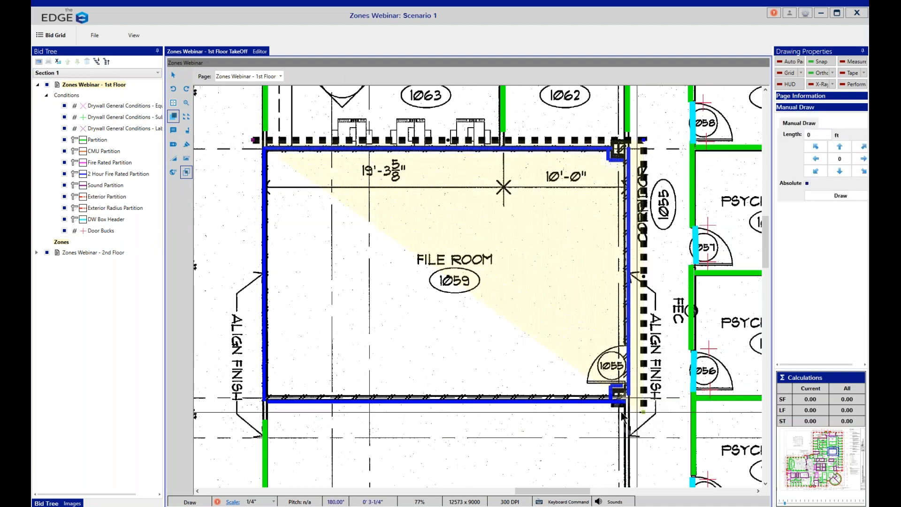
{"action": "left_click", "coordinate": [255, 411]}
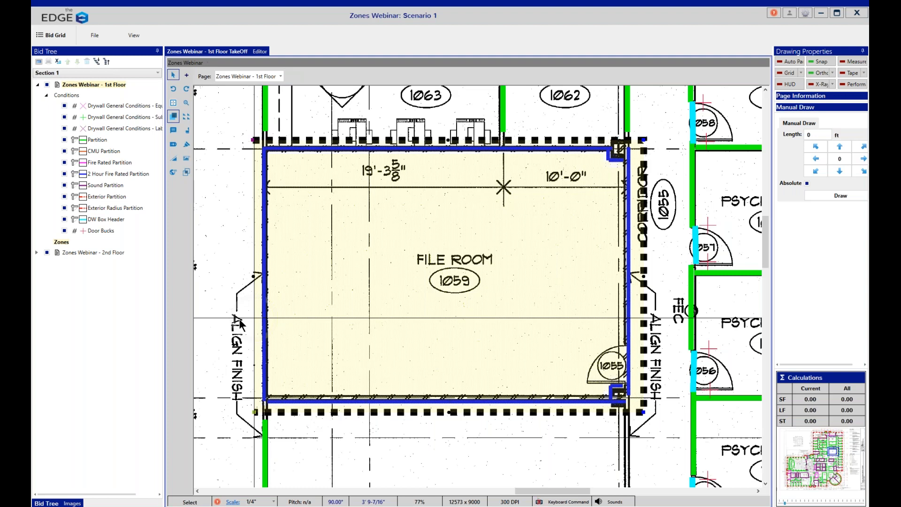
{"action": "double_click", "coordinate": [239, 319]}
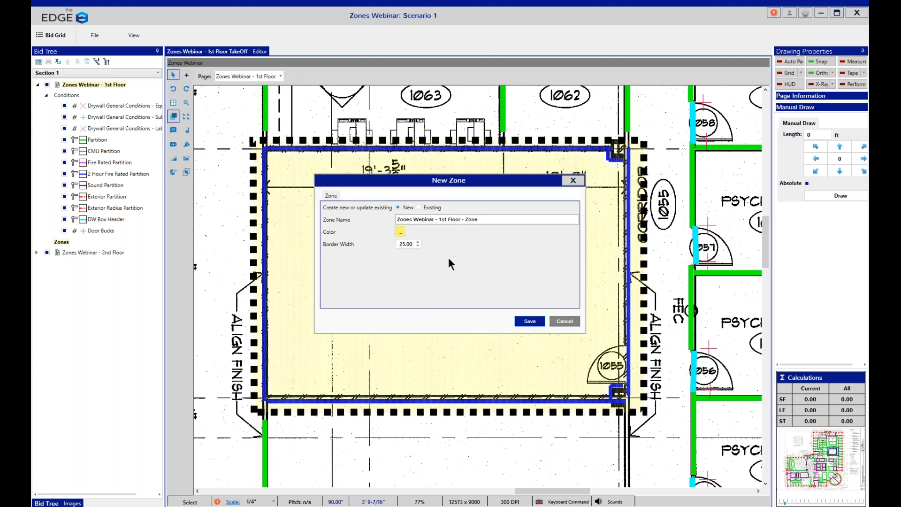
Step: Name the new zone "2HR Fire Rated"
{"action": "left_click_drag", "start_coordinate": [481, 217], "coordinate": [314, 231]}
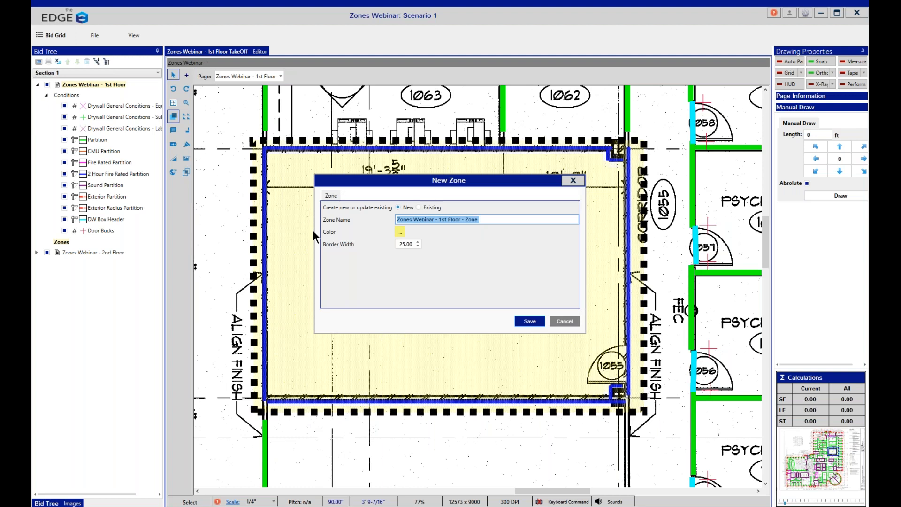
{"action": "type", "text": "2HR FIre Rated"}
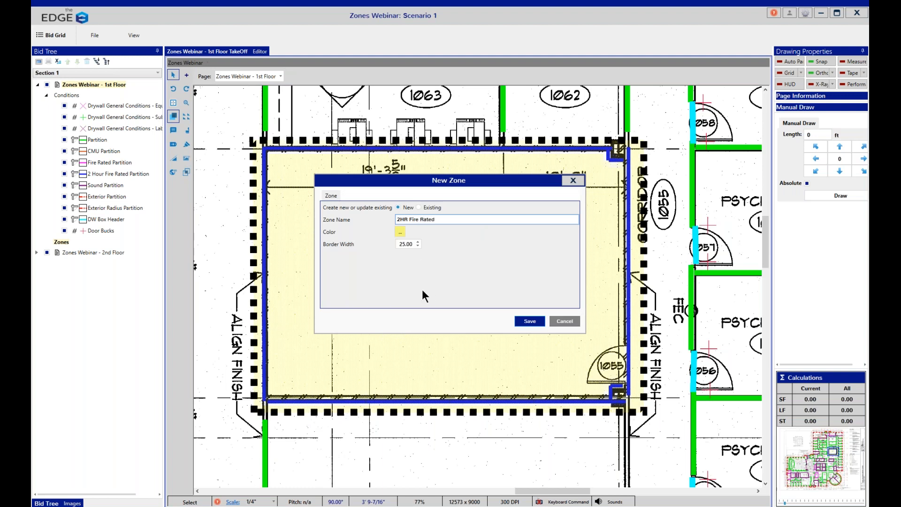
Step: Set the zone's color to the standard navy blue and its border width to 15, and save the zone
{"action": "left_click", "coordinate": [400, 232]}
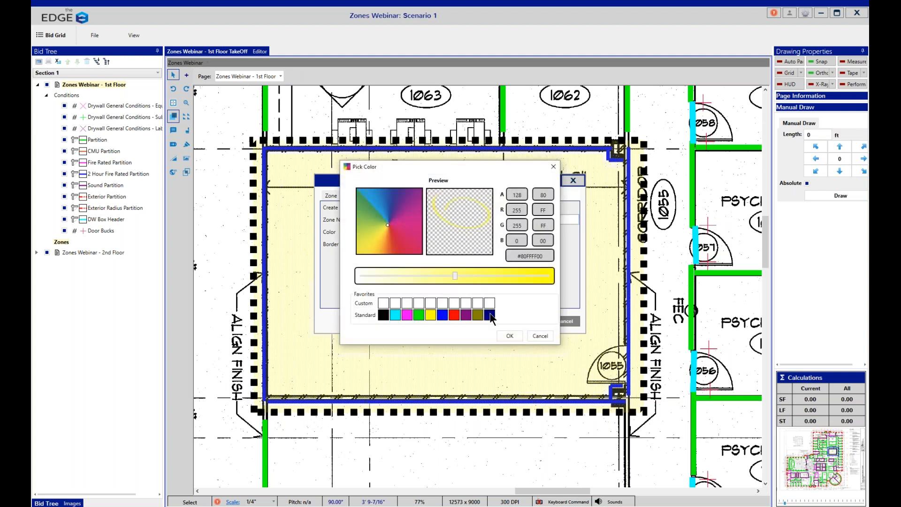
{"action": "left_click", "coordinate": [489, 315]}
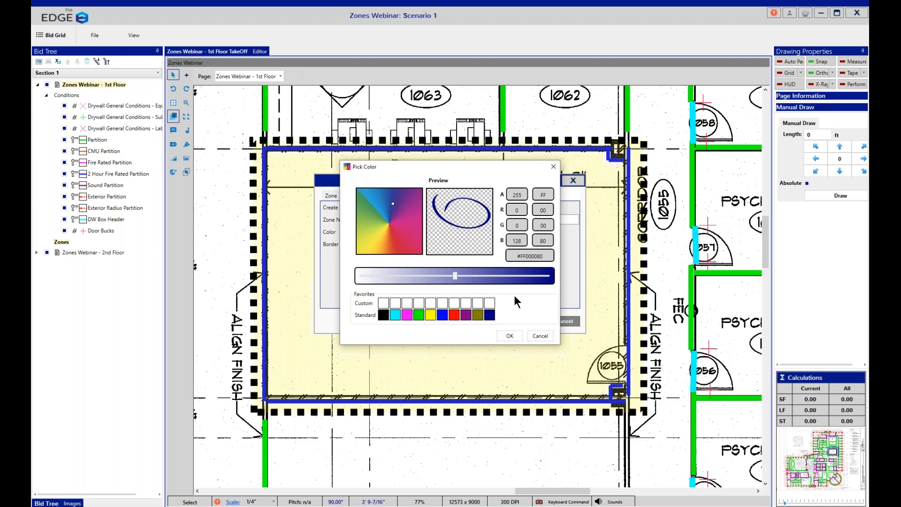
{"action": "left_click", "coordinate": [510, 336]}
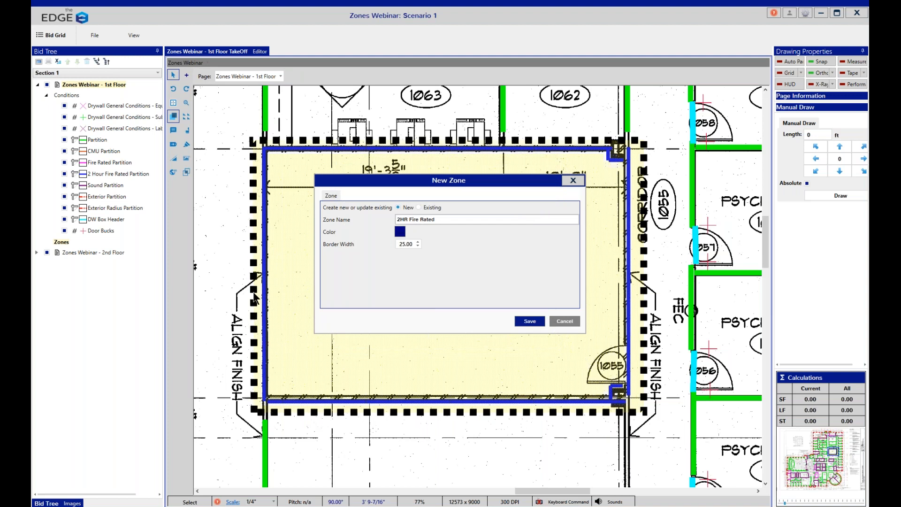
{"action": "double_click", "coordinate": [411, 244]}
{"action": "type", "text": "15"}
{"action": "left_click", "coordinate": [523, 322]}
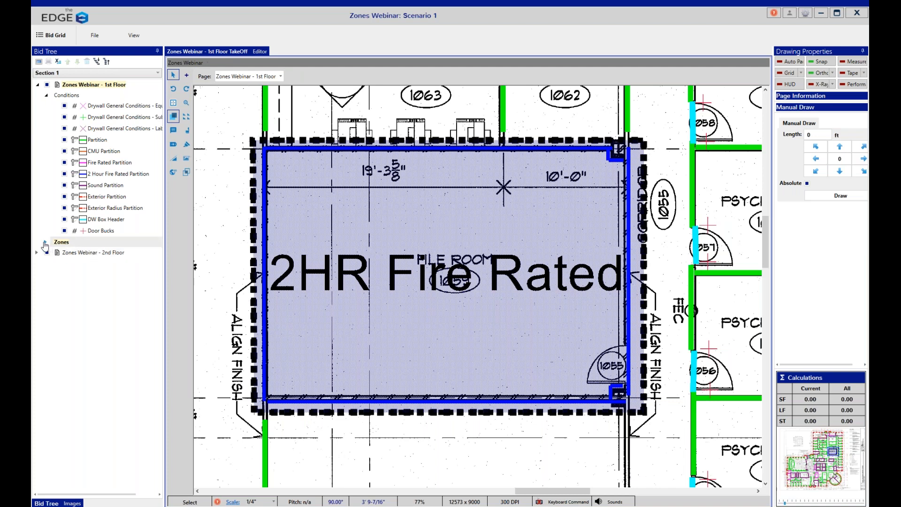
Step: Expand the page's zones and the 2HR Fire Rated zone in the Bid Tree to examine its conditions
{"action": "left_click", "coordinate": [46, 242]}
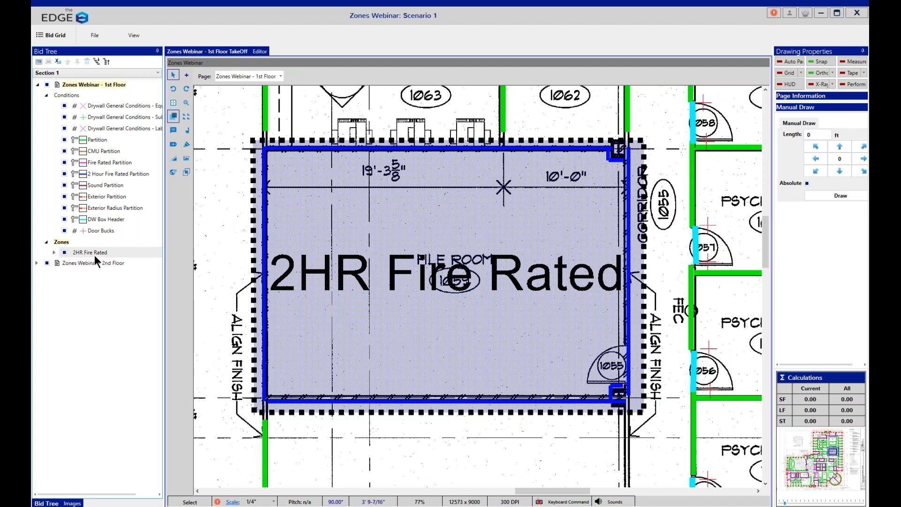
{"action": "left_click", "coordinate": [54, 253]}
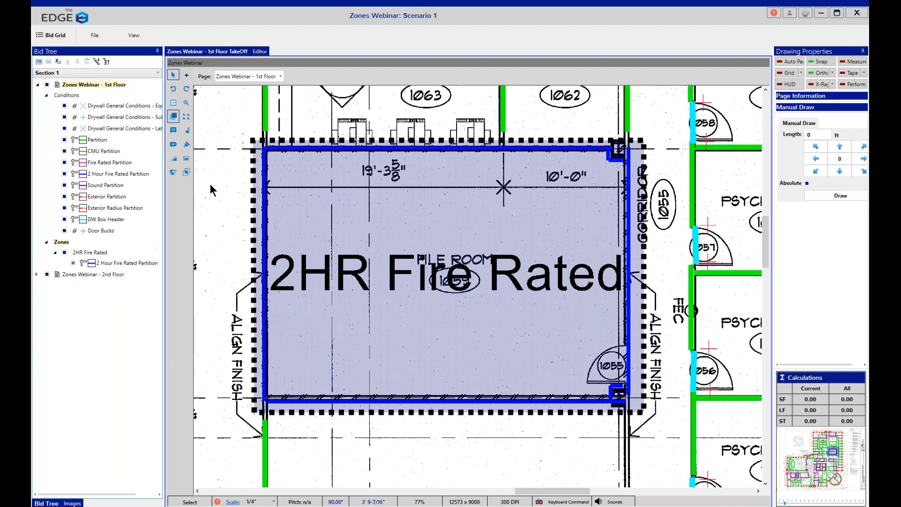
Step: Try to draw a large zone over the building's northeast wing that overlaps the 2HR Fire Rated zone
{"action": "left_click", "coordinate": [174, 103]}
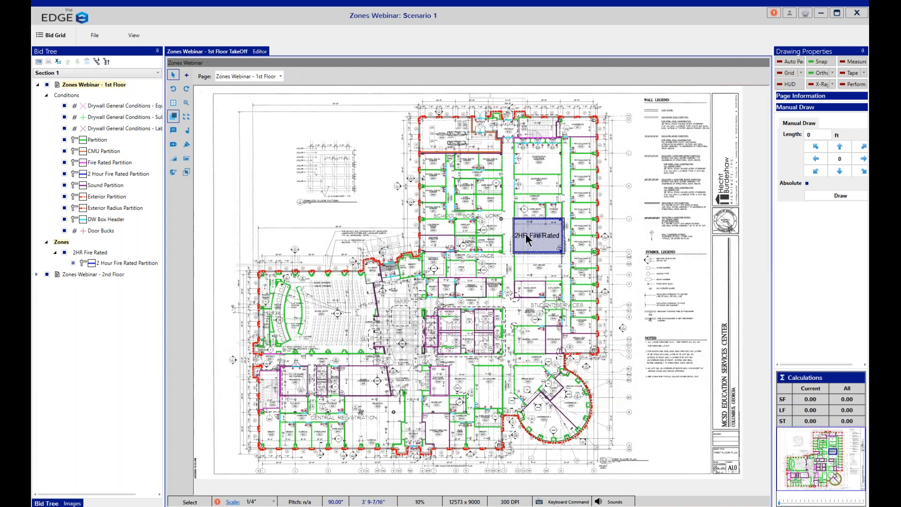
{"action": "left_click", "coordinate": [186, 173]}
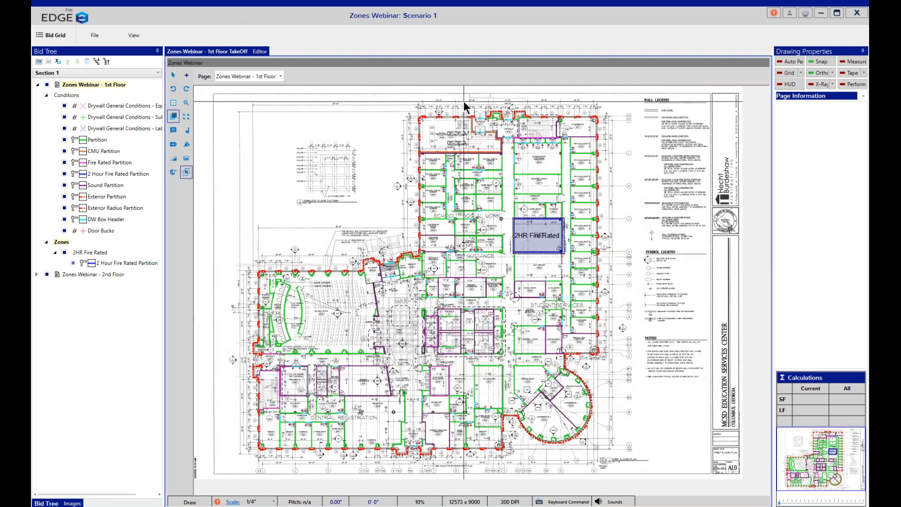
{"action": "left_click", "coordinate": [465, 102]}
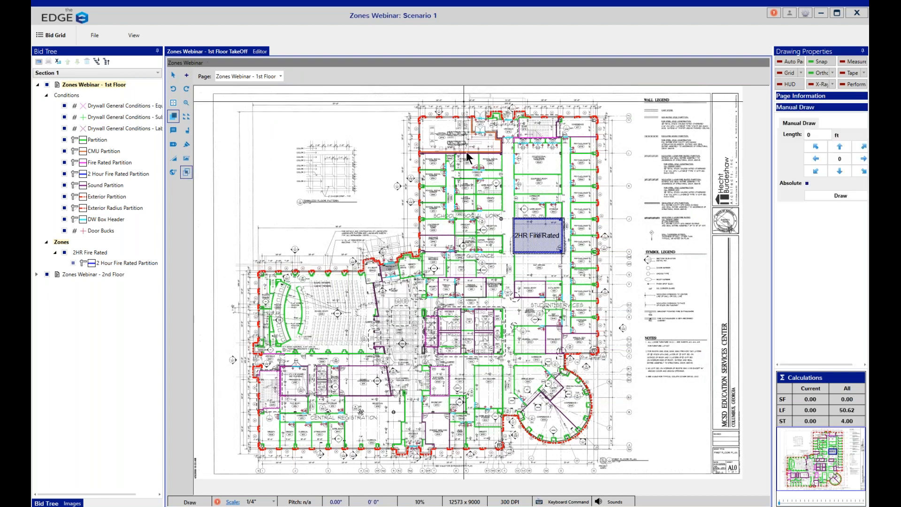
{"action": "left_click", "coordinate": [475, 360]}
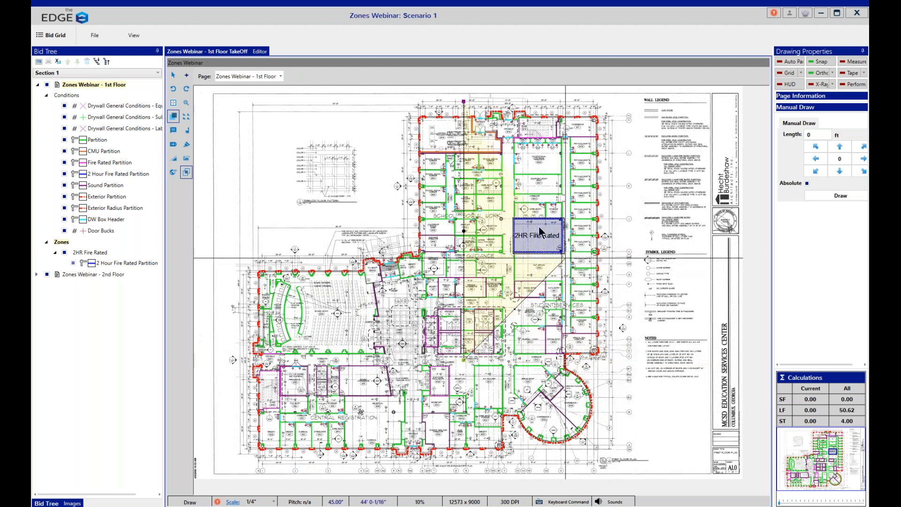
{"action": "left_click", "coordinate": [613, 360]}
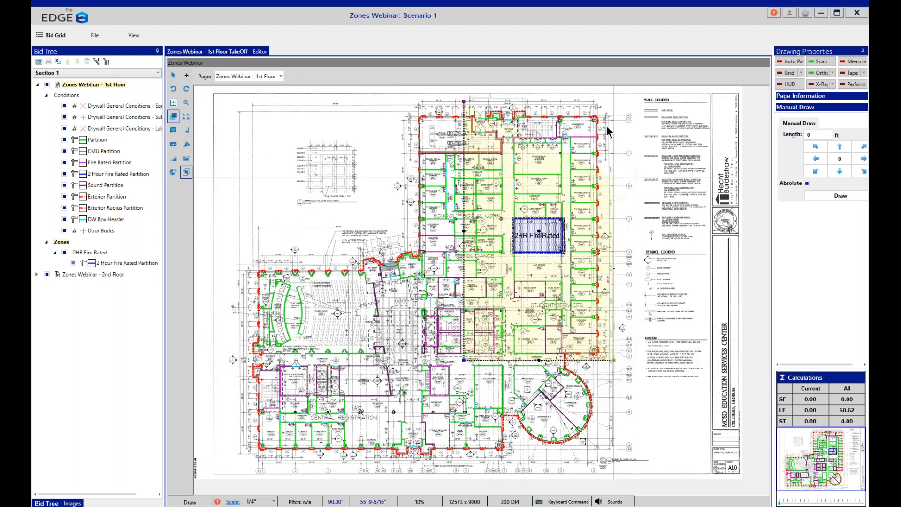
{"action": "left_click", "coordinate": [608, 104]}
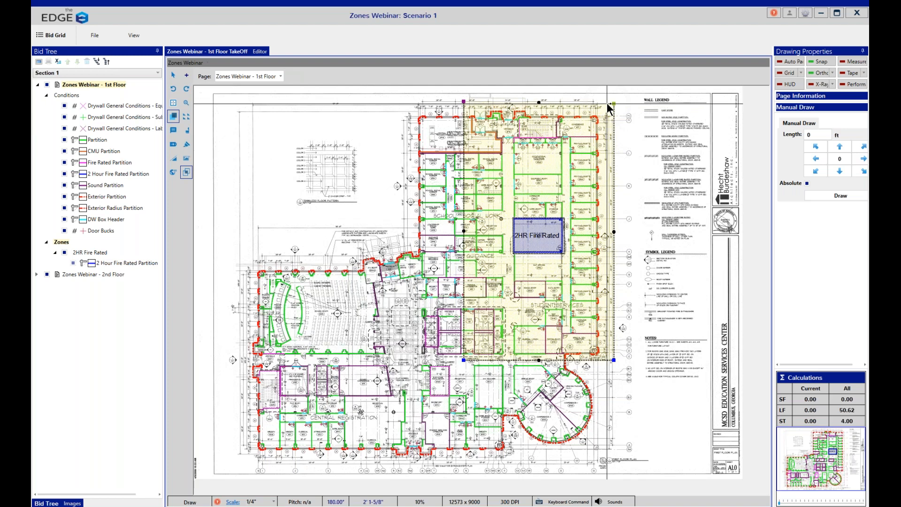
{"action": "left_click", "coordinate": [607, 104]}
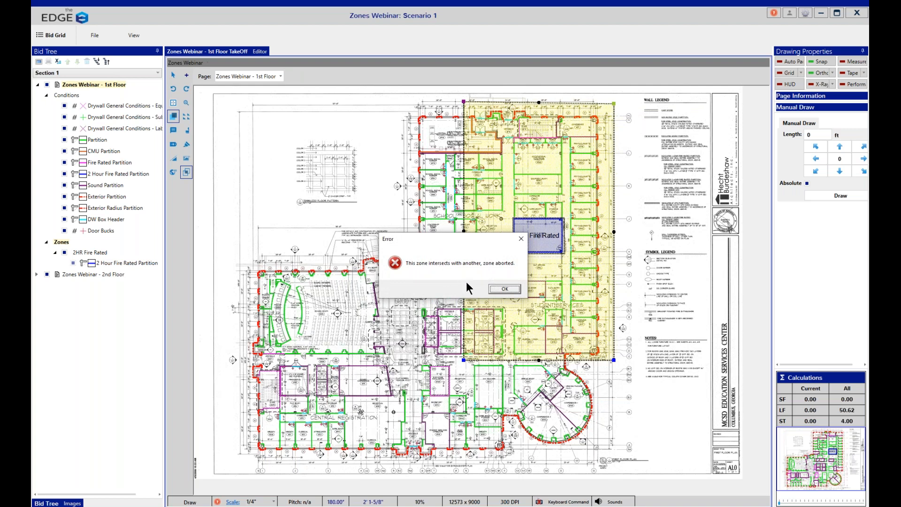
{"action": "left_click", "coordinate": [496, 290]}
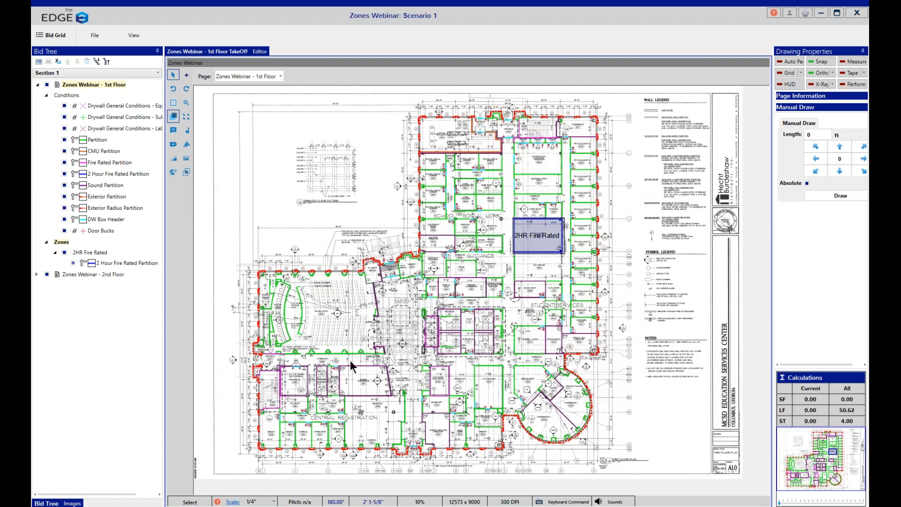
Step: Draw a closed four-sided zone around the building's northeast part, stopping just above the 2HR Fire Rated zone, with Snap turned off while drawing
{"action": "left_click", "coordinate": [186, 171]}
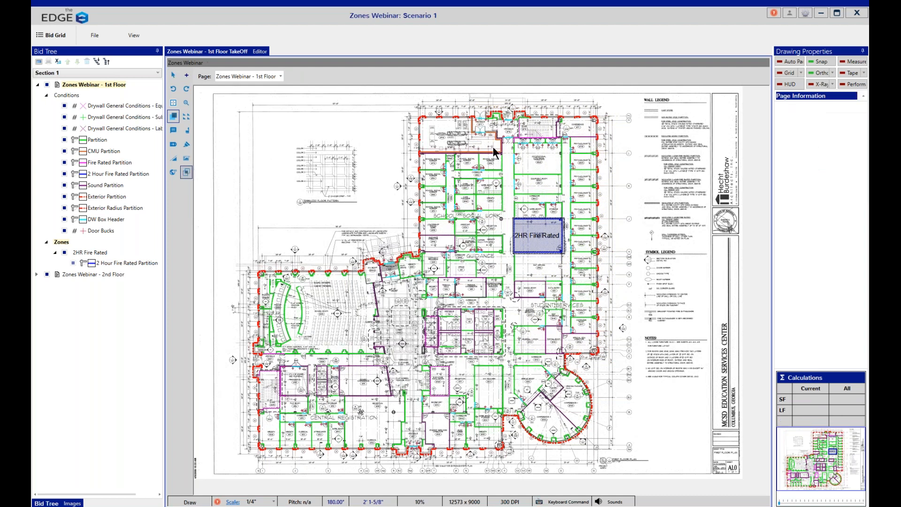
{"action": "left_click", "coordinate": [467, 102]}
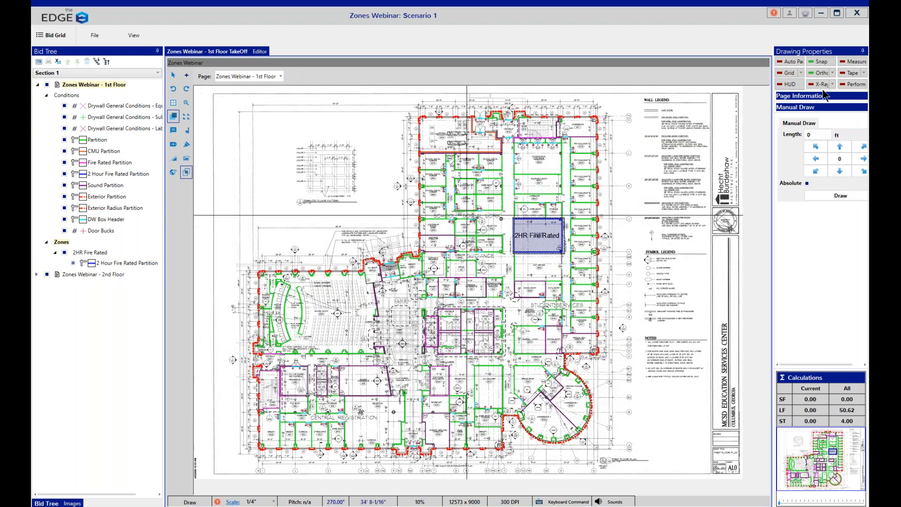
{"action": "left_click", "coordinate": [820, 66]}
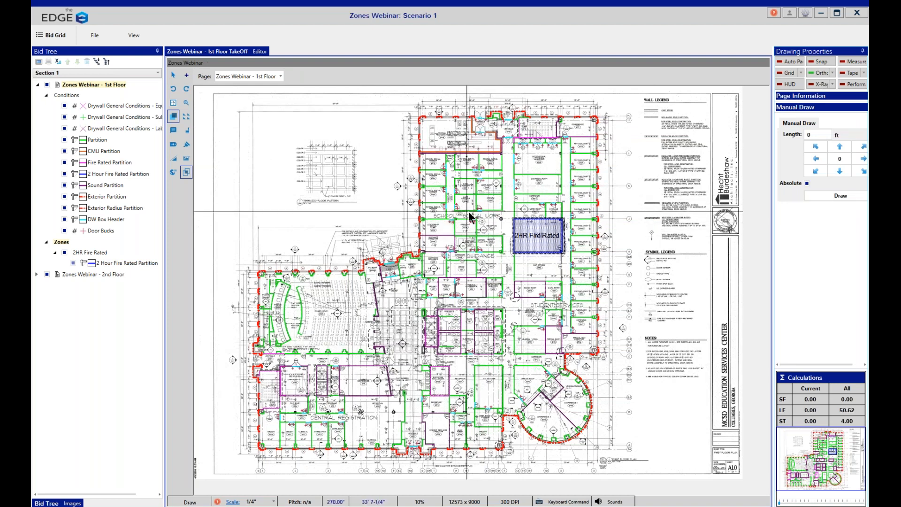
{"action": "left_click", "coordinate": [470, 217]}
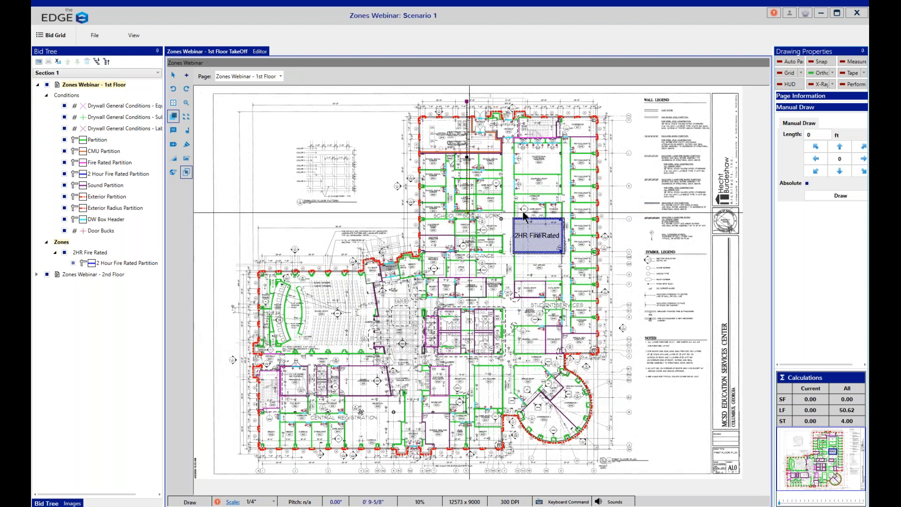
{"action": "left_click", "coordinate": [622, 207]}
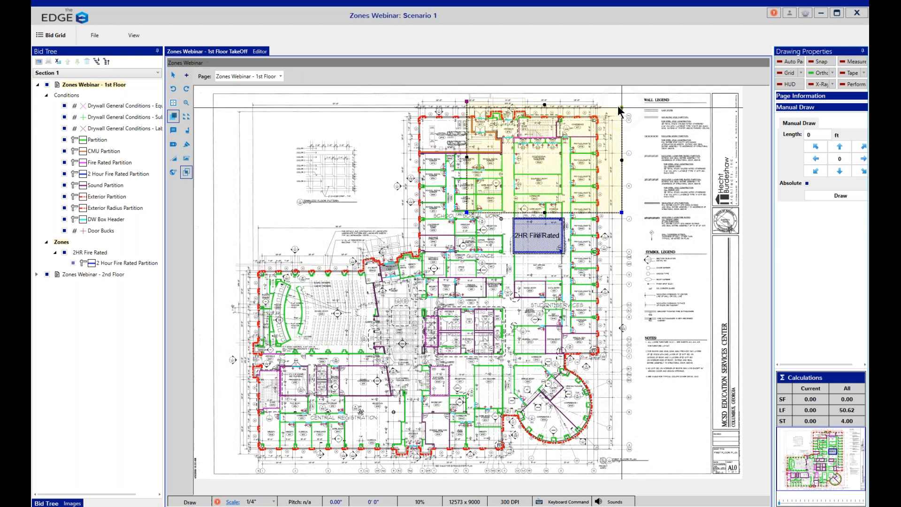
{"action": "left_click", "coordinate": [614, 106]}
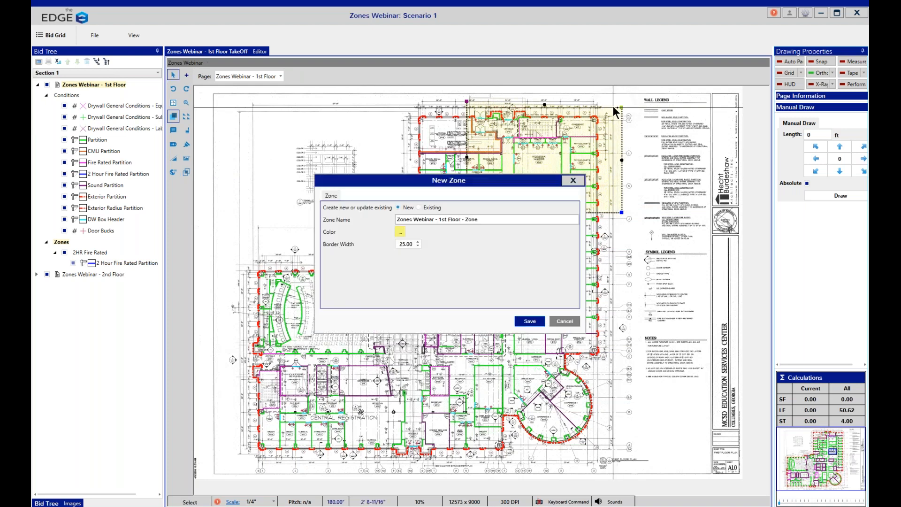
Step: Name the new zone "Northeast Zone"
{"action": "left_click_drag", "start_coordinate": [482, 220], "coordinate": [348, 224]}
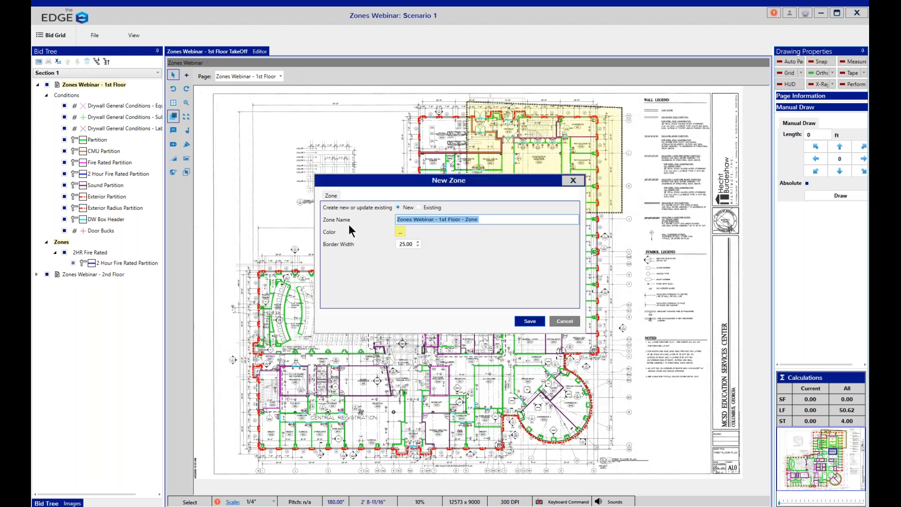
{"action": "type", "text": "No"}
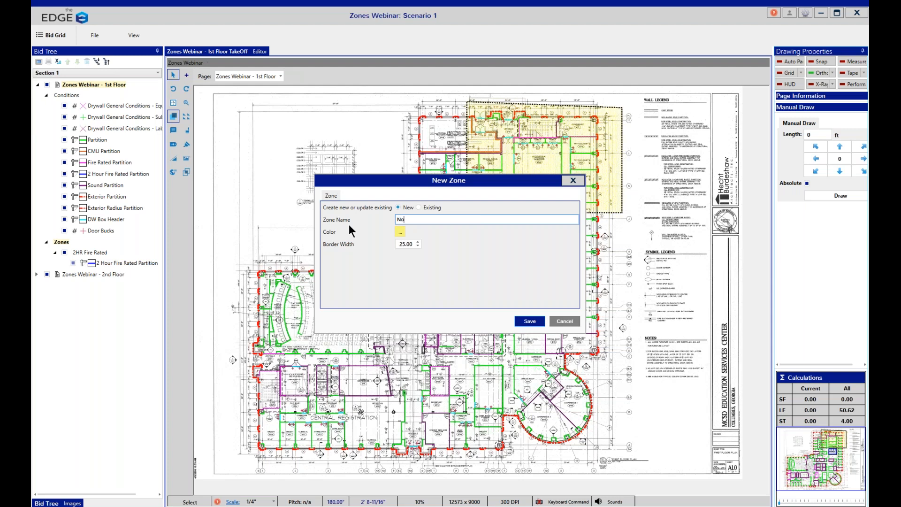
{"action": "type", "text": "rtheast Zone"}
Step: Set the Northeast Zone's color to the standard magenta and its border width to 15, and save the zone
{"action": "left_click", "coordinate": [403, 230]}
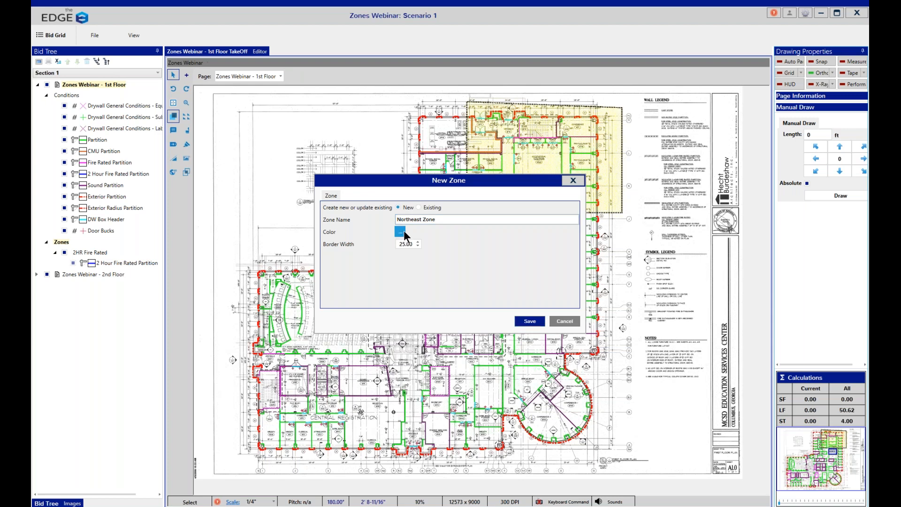
{"action": "left_click", "coordinate": [406, 314]}
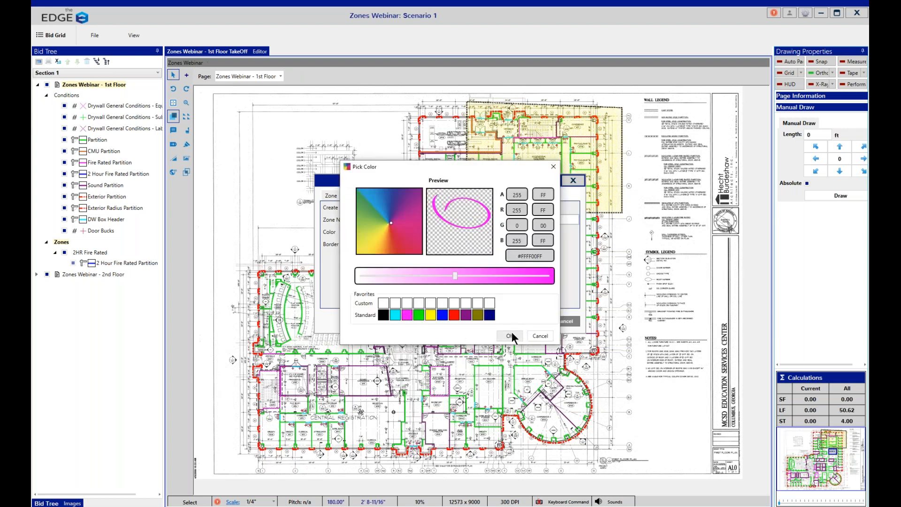
{"action": "left_click", "coordinate": [512, 331]}
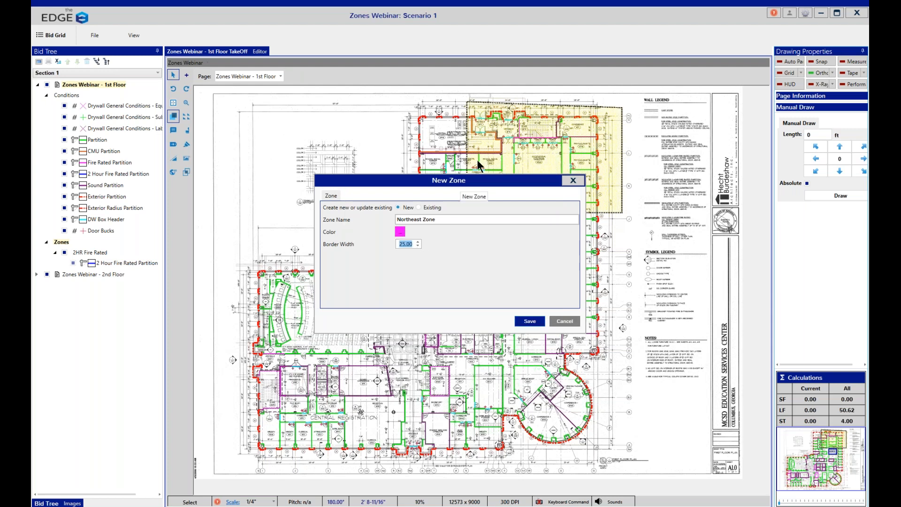
{"action": "type", "text": "15"}
{"action": "left_click", "coordinate": [525, 320]}
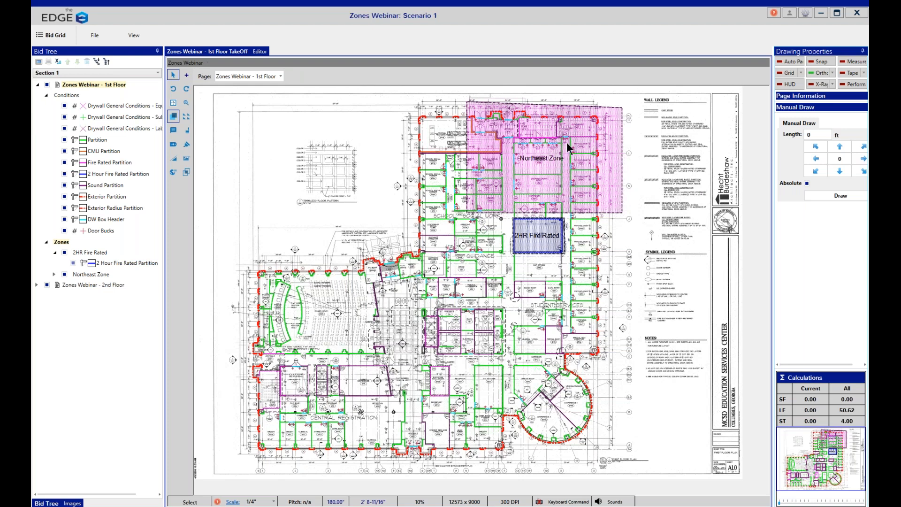
Step: Turn Snap back on and draw a closed zone around the building's northwest part, sharing the Northeast Zone's west edge
{"action": "left_click", "coordinate": [822, 62]}
{"action": "left_click", "coordinate": [188, 171]}
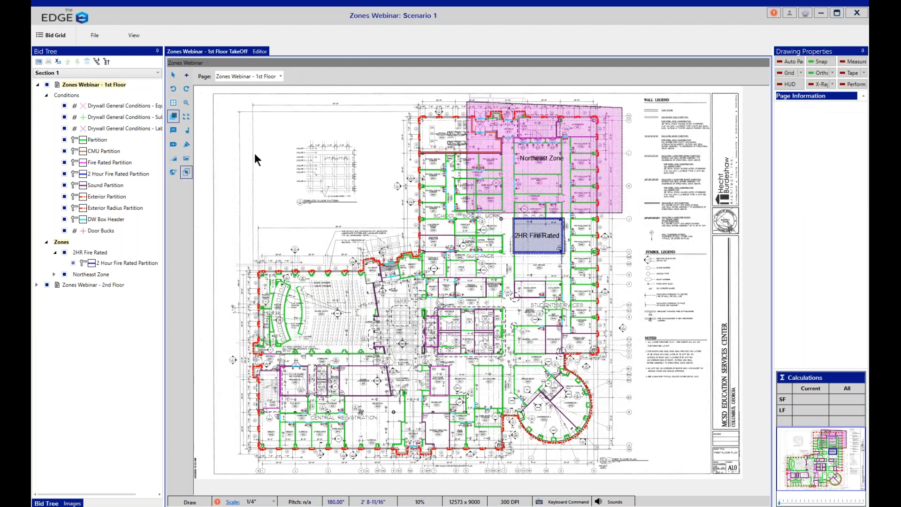
{"action": "left_click", "coordinate": [466, 105]}
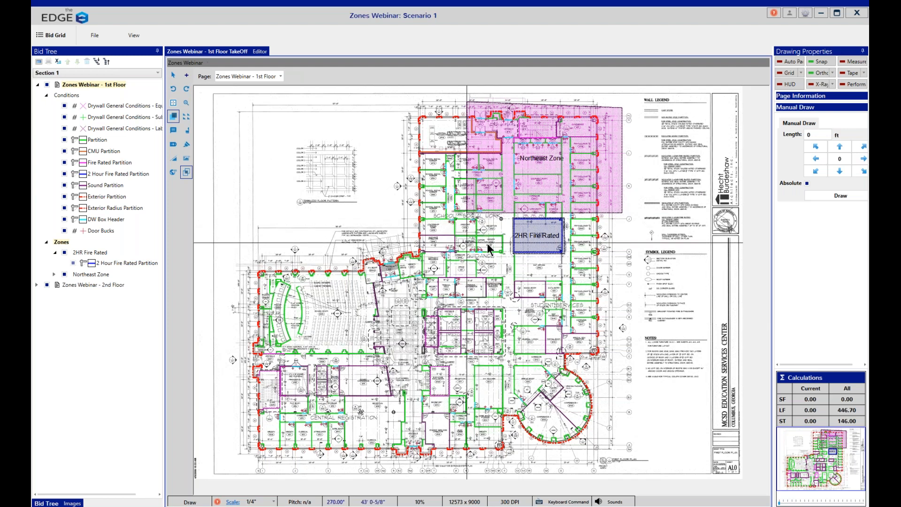
{"action": "scroll", "coordinate": [488, 234], "scroll_direction": "up", "scroll_amount": 5}
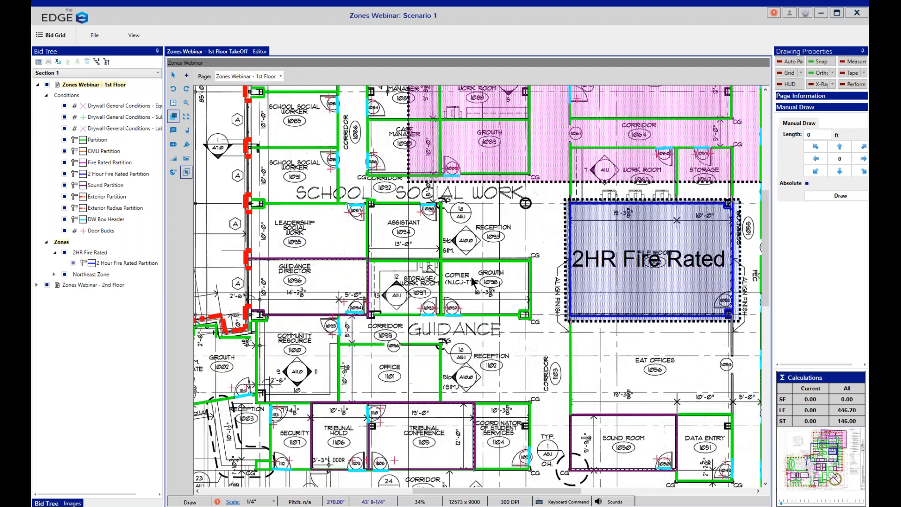
{"action": "left_click", "coordinate": [408, 187]}
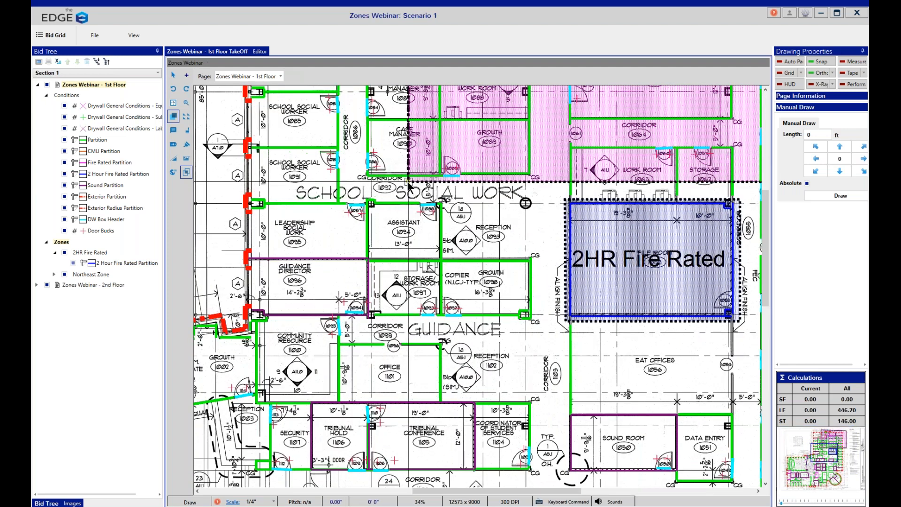
{"action": "scroll", "coordinate": [409, 187], "scroll_direction": "down", "scroll_amount": 3}
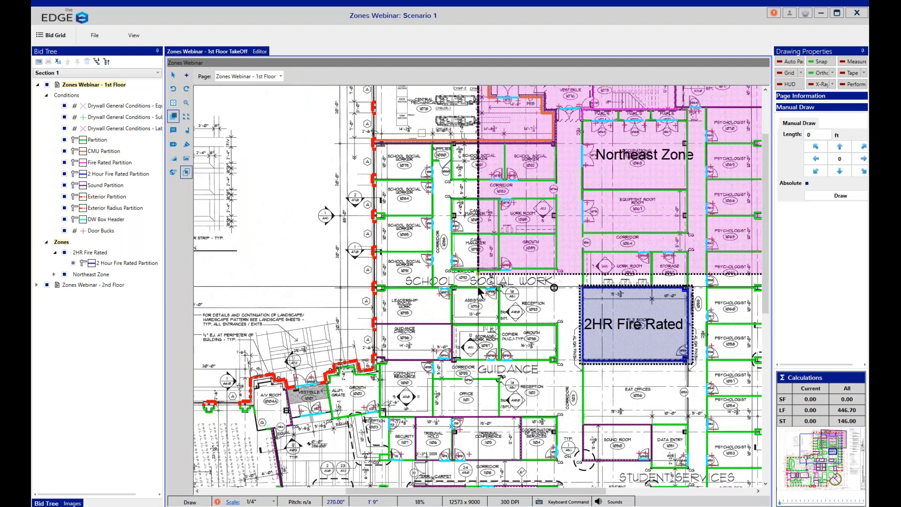
{"action": "scroll", "coordinate": [479, 291], "scroll_direction": "down", "scroll_amount": 1}
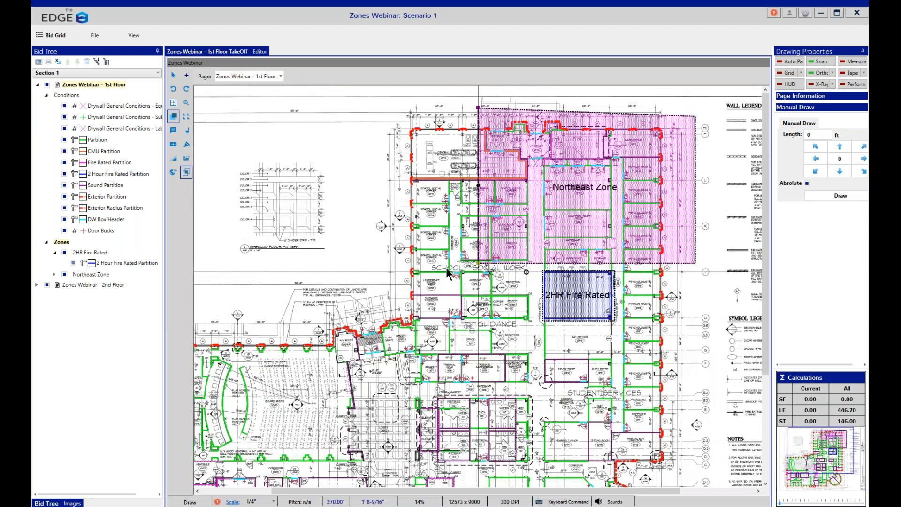
{"action": "left_click", "coordinate": [366, 263]}
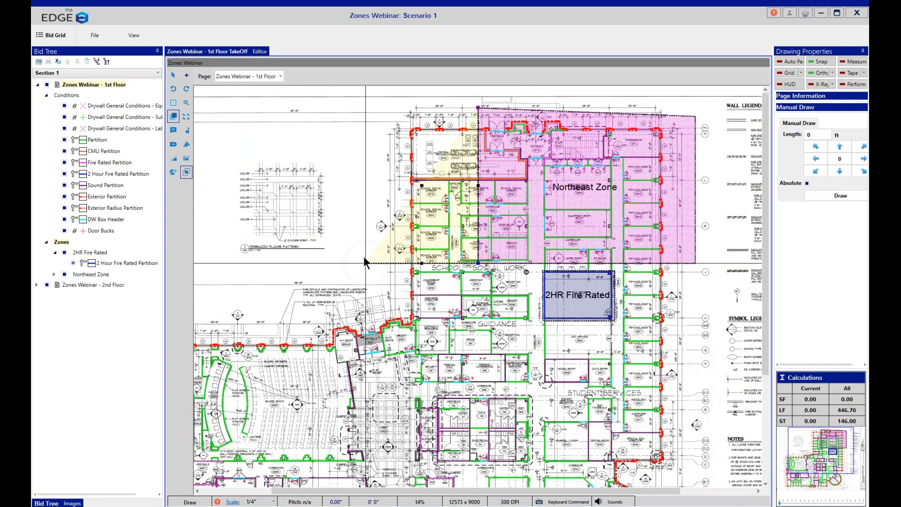
{"action": "left_click", "coordinate": [364, 108]}
{"action": "right_click", "coordinate": [364, 107]}
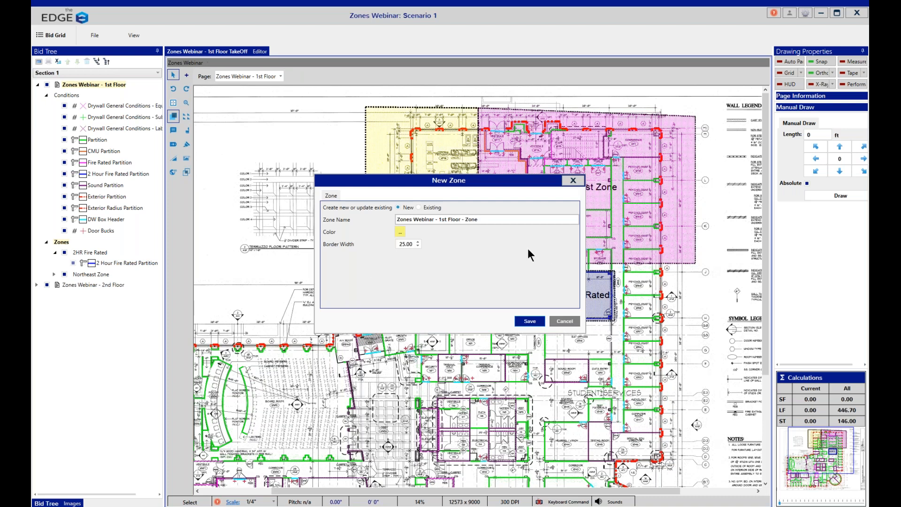
Step: Name the new zone "Northwest Zone"
{"action": "left_click_drag", "start_coordinate": [505, 220], "coordinate": [295, 224]}
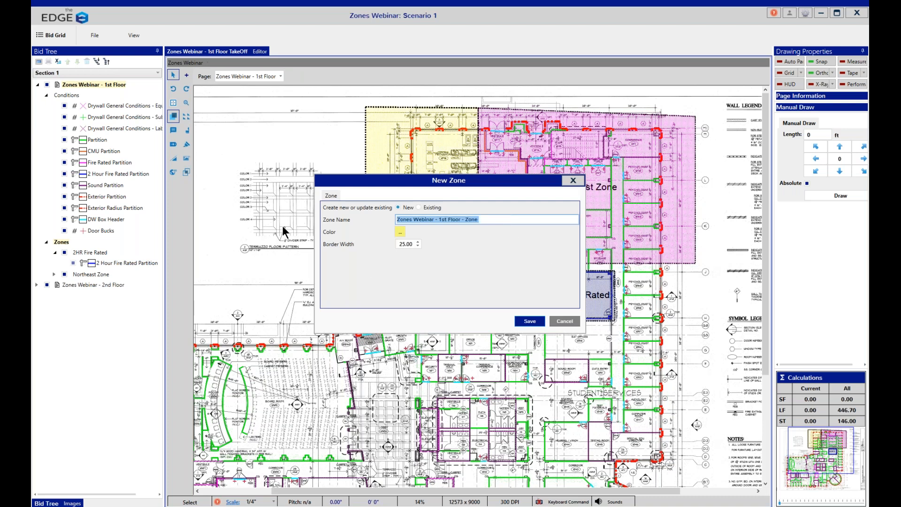
{"action": "type", "text": "North"}
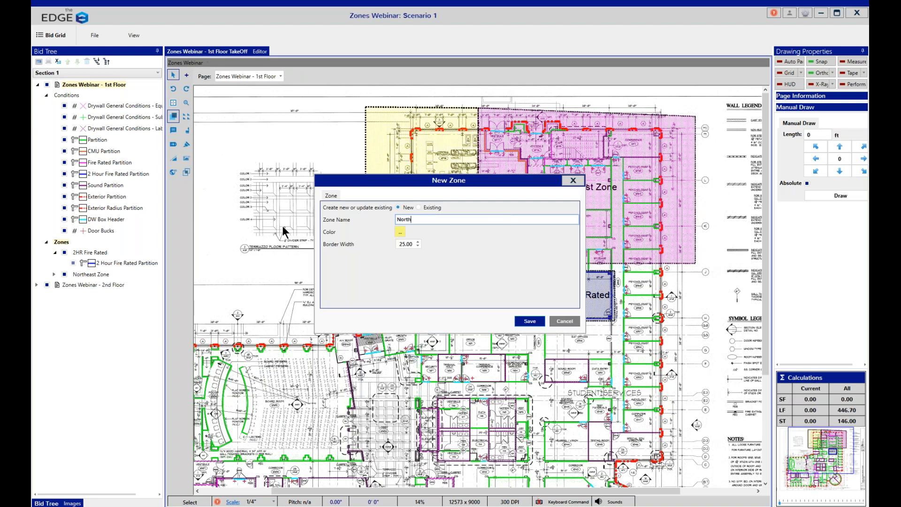
{"action": "type", "text": "we"}
Step: Set the Northwest Zone's color to the standard green and its border width to 15, and save the zone
{"action": "left_click", "coordinate": [402, 231]}
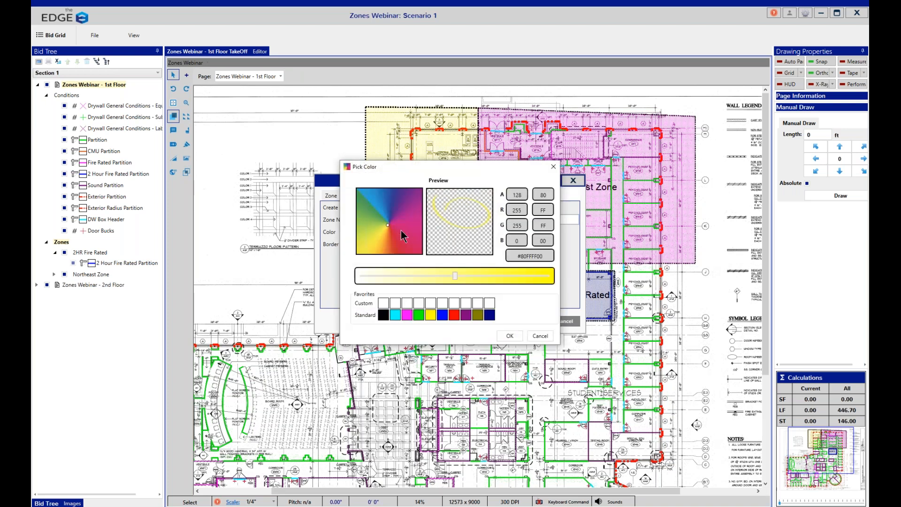
{"action": "left_click", "coordinate": [419, 315]}
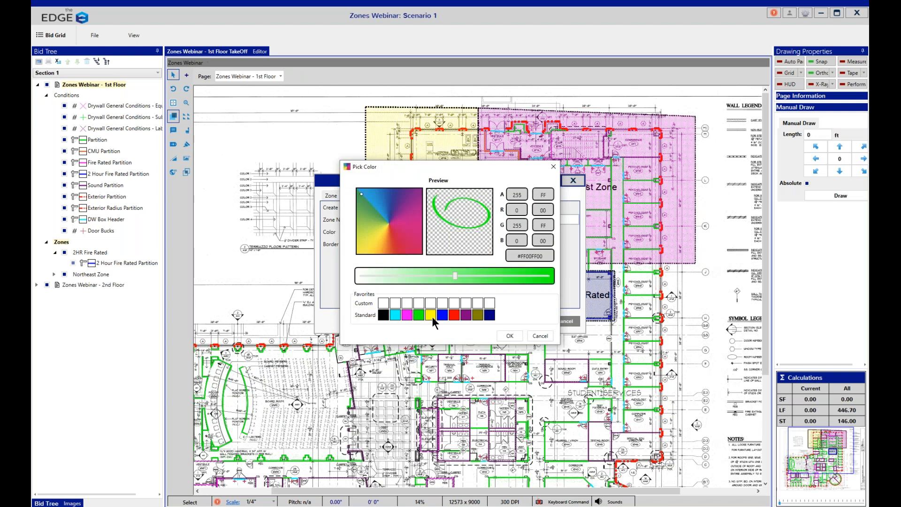
{"action": "left_click", "coordinate": [510, 336]}
{"action": "left_click", "coordinate": [410, 245]}
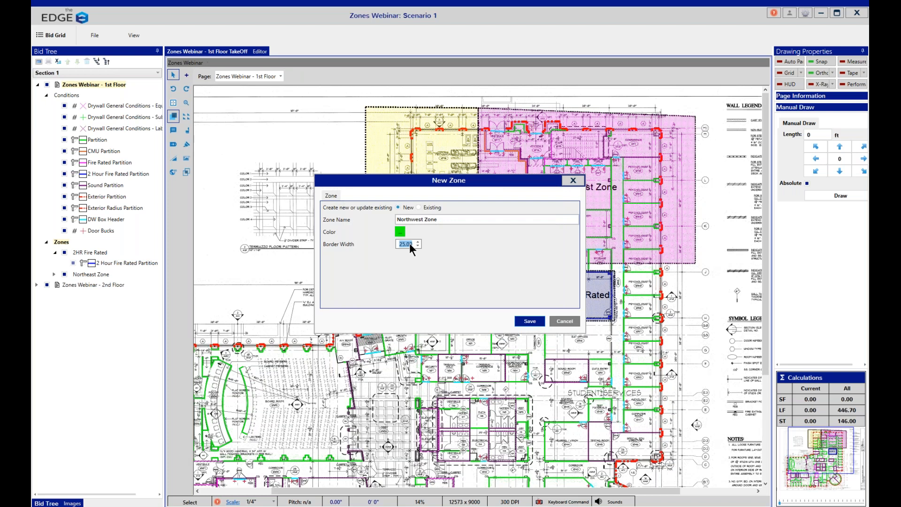
{"action": "type", "text": "15"}
{"action": "left_click", "coordinate": [530, 321]}
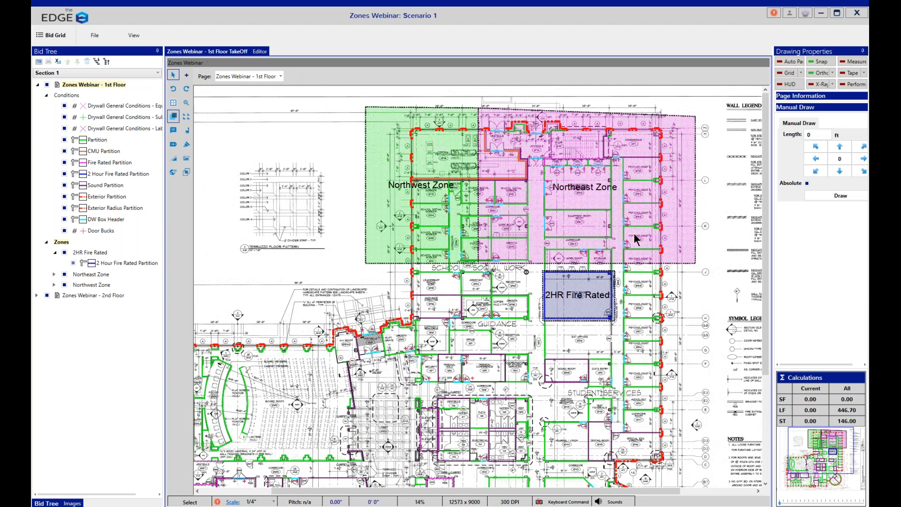
{"action": "scroll", "coordinate": [479, 281], "scroll_direction": "up", "scroll_amount": 2}
{"action": "scroll", "coordinate": [478, 286], "scroll_direction": "up", "scroll_amount": 2}
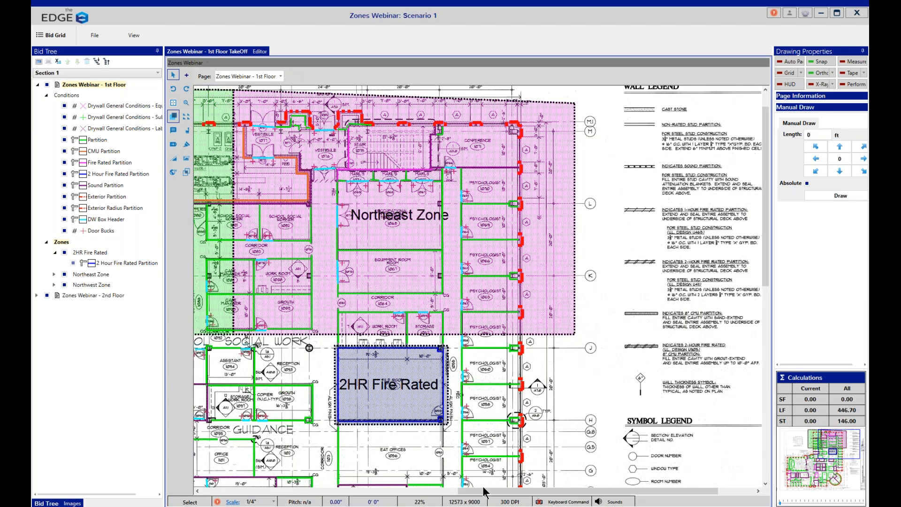
{"action": "left_click_drag", "start_coordinate": [461, 496], "coordinate": [400, 495]}
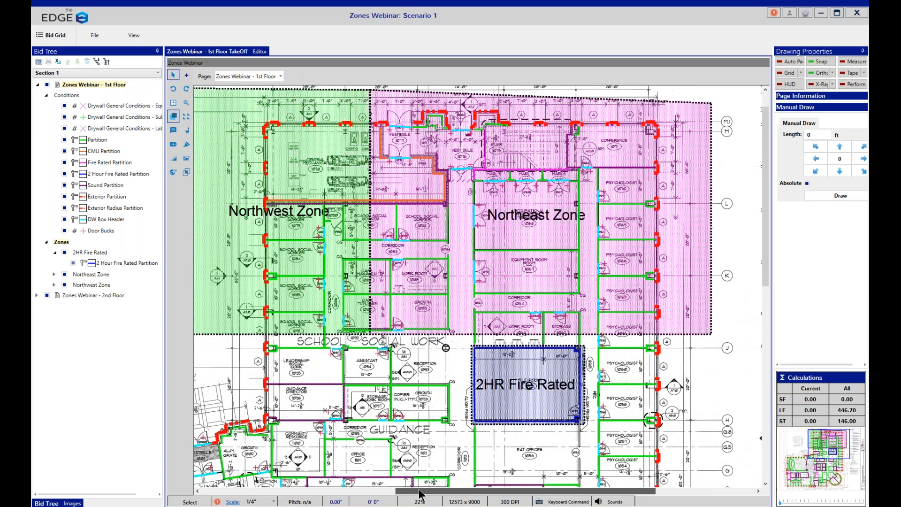
Step: Turn Snap off and draw a closed zone around the auditorium wing on the building's west side
{"action": "scroll", "coordinate": [482, 293], "scroll_direction": "up", "scroll_amount": 1}
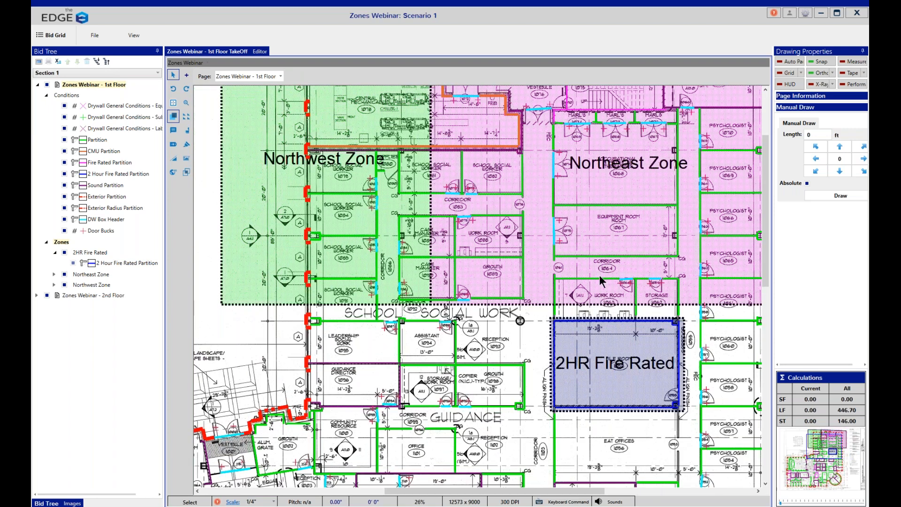
{"action": "left_click_drag", "start_coordinate": [767, 233], "coordinate": [768, 203]}
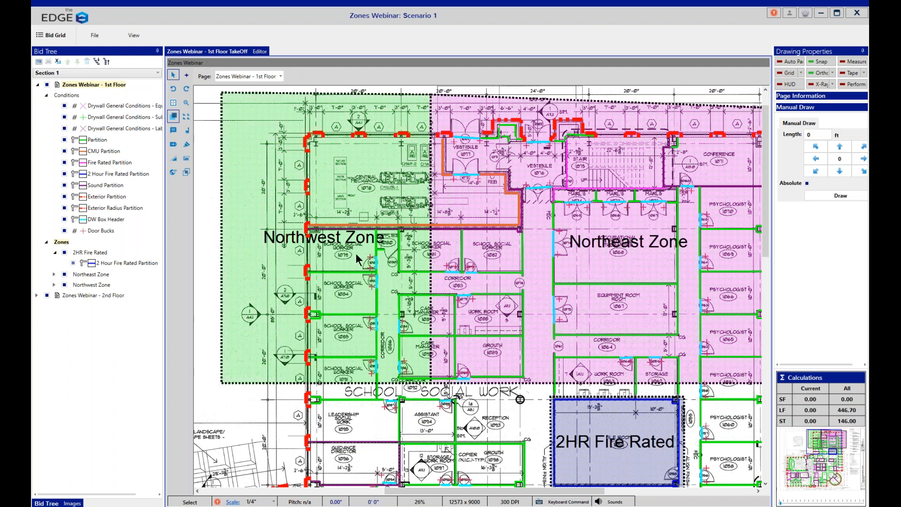
{"action": "left_click", "coordinate": [177, 105]}
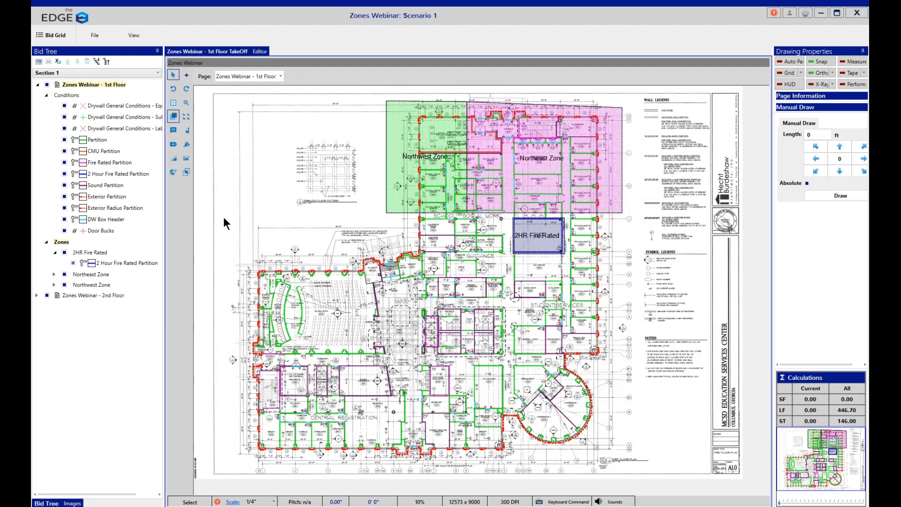
{"action": "left_click", "coordinate": [185, 171]}
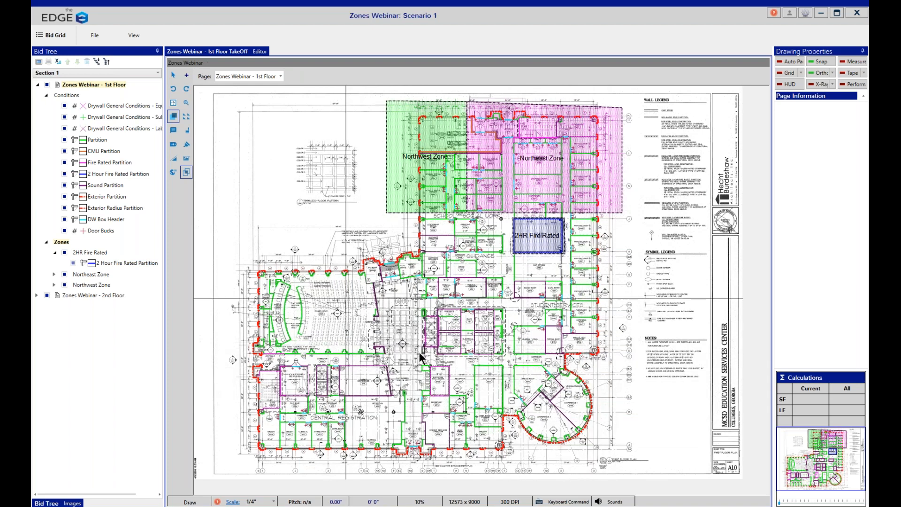
{"action": "left_click", "coordinate": [245, 259]}
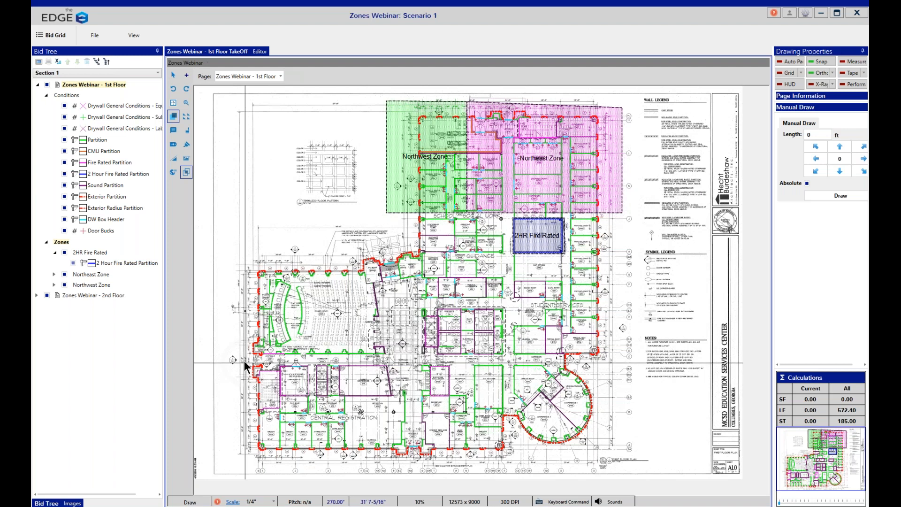
{"action": "left_click", "coordinate": [819, 62]}
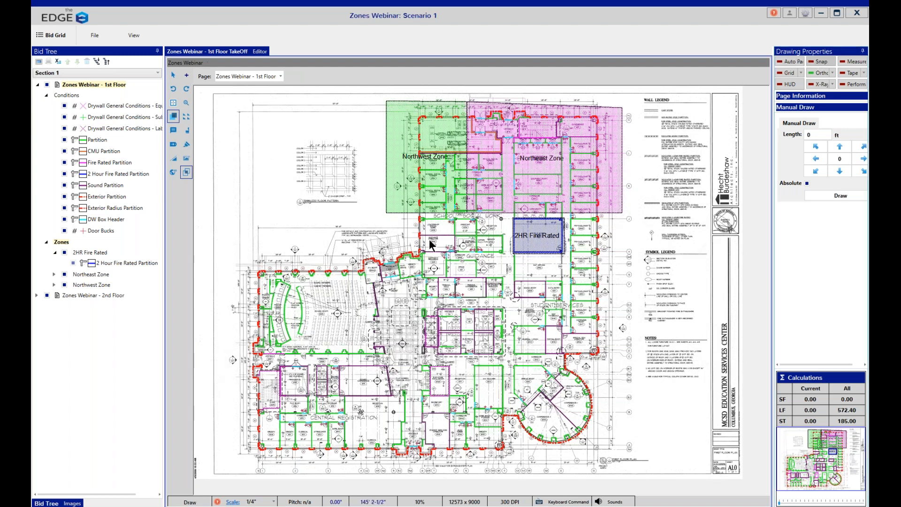
{"action": "left_click", "coordinate": [245, 361]}
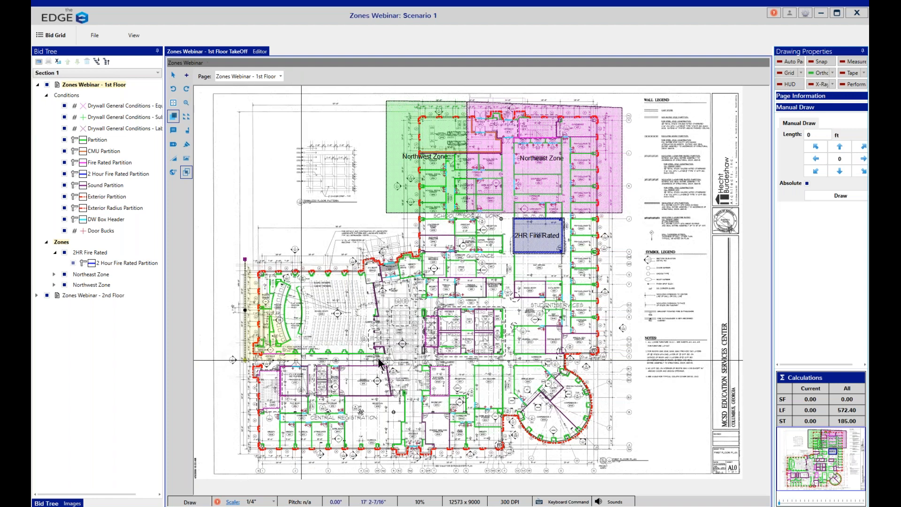
{"action": "left_click", "coordinate": [415, 360]}
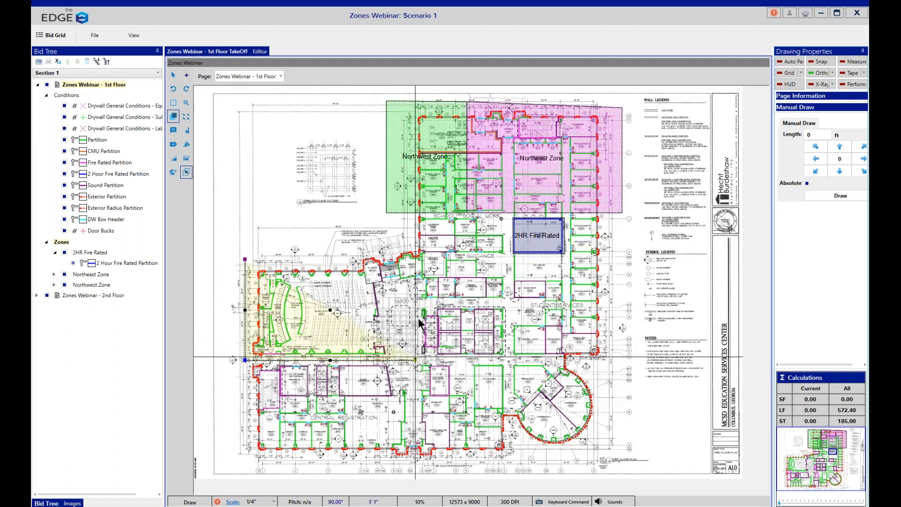
{"action": "left_click", "coordinate": [416, 244]}
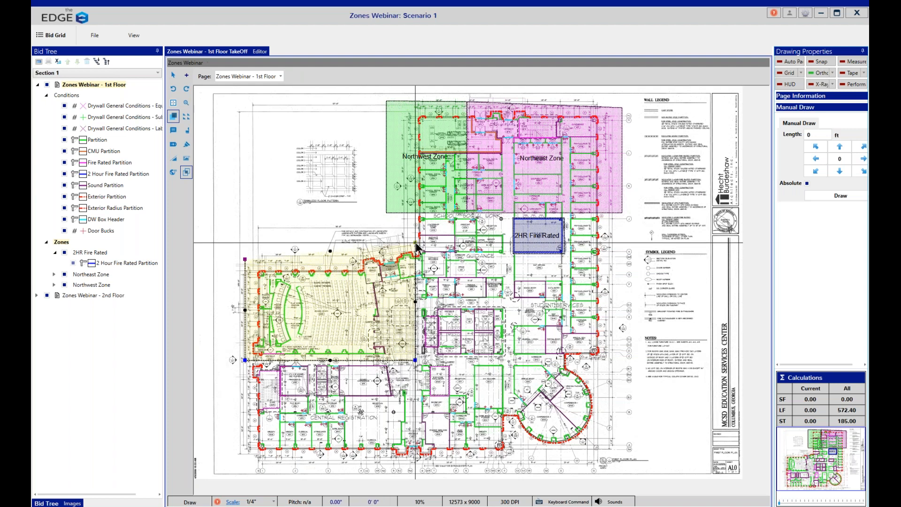
{"action": "double_click", "coordinate": [416, 244]}
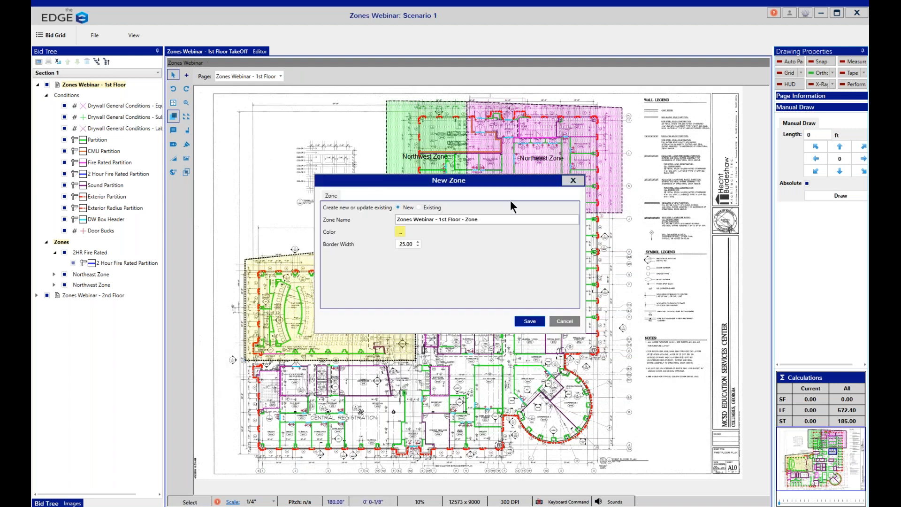
Step: Name the new zone "Auditorium and Rotunda" and save it
{"action": "left_click_drag", "start_coordinate": [489, 221], "coordinate": [228, 235]}
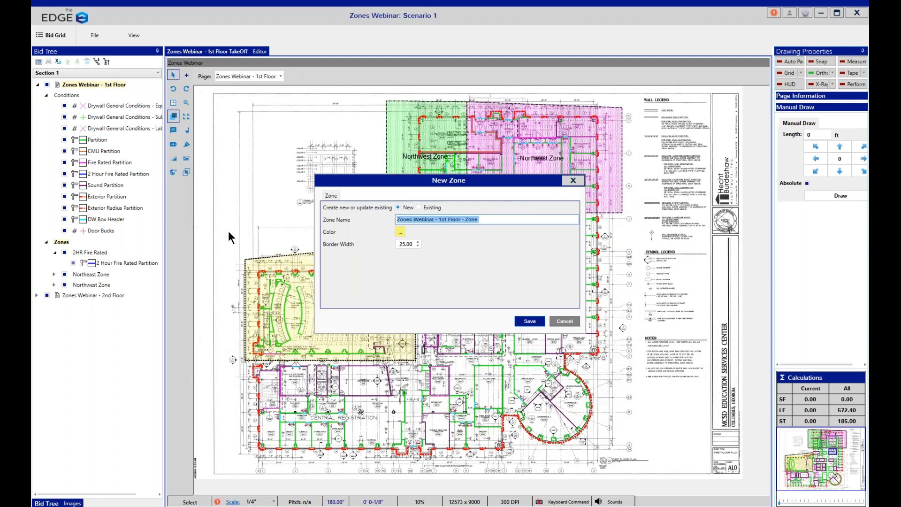
{"action": "type", "text": "Audi"}
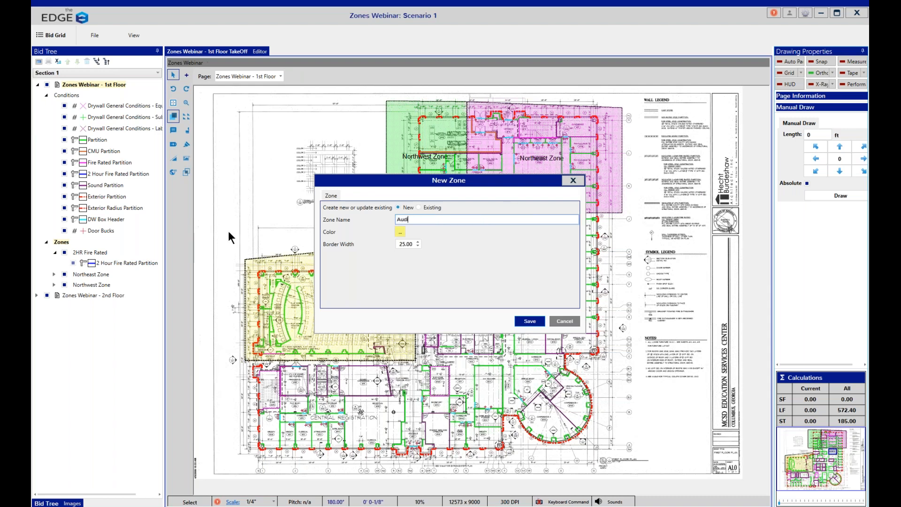
{"action": "type", "text": "torium and Rotunda"}
{"action": "left_click", "coordinate": [525, 321]}
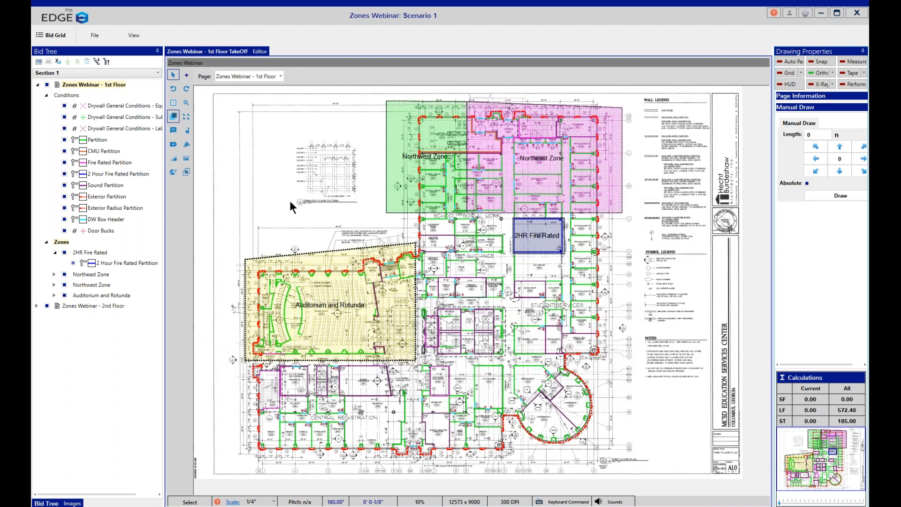
Step: Draw a closed rectangular zone around the round rotunda at the building's southeast corner
{"action": "left_click", "coordinate": [186, 172]}
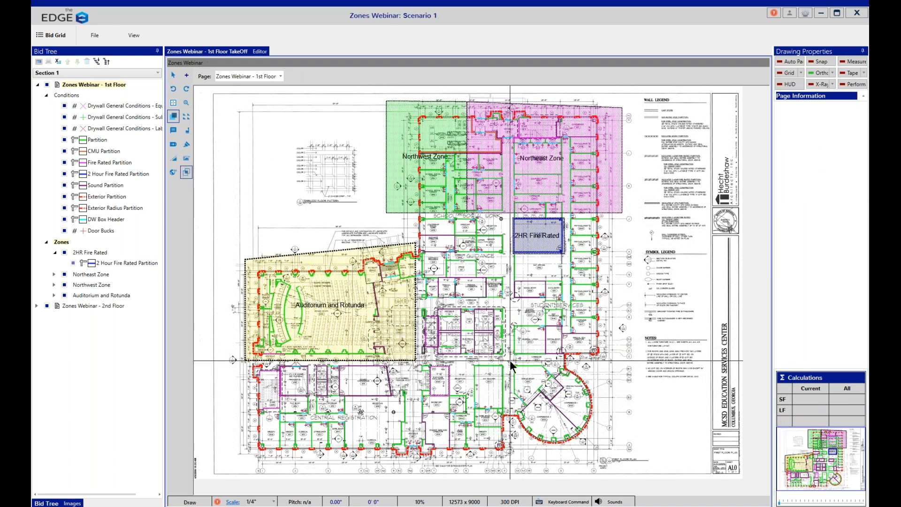
{"action": "left_click", "coordinate": [510, 361]}
{"action": "left_click", "coordinate": [511, 461]}
{"action": "left_click", "coordinate": [612, 453]}
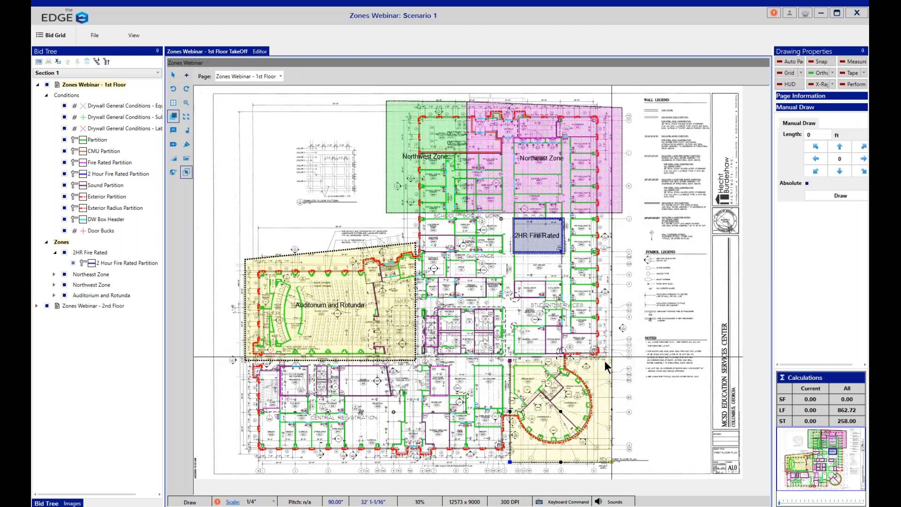
{"action": "left_click", "coordinate": [605, 361]}
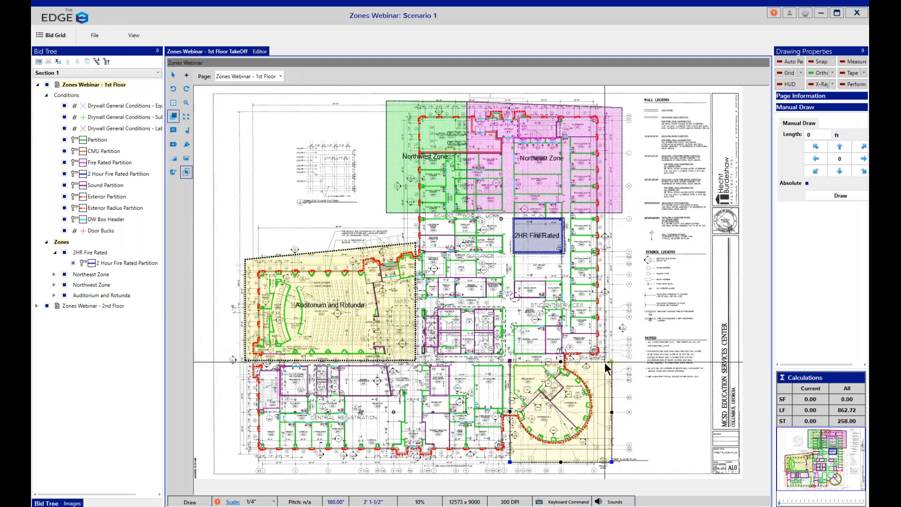
{"action": "double_click", "coordinate": [606, 364]}
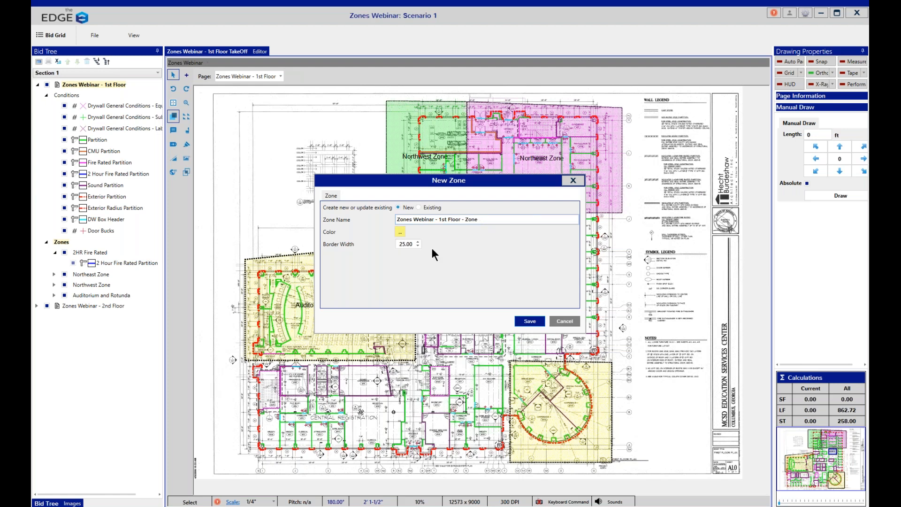
Step: Assign the rotunda area to the existing "Auditorium and Rotunda" zone and save it
{"action": "left_click", "coordinate": [419, 207]}
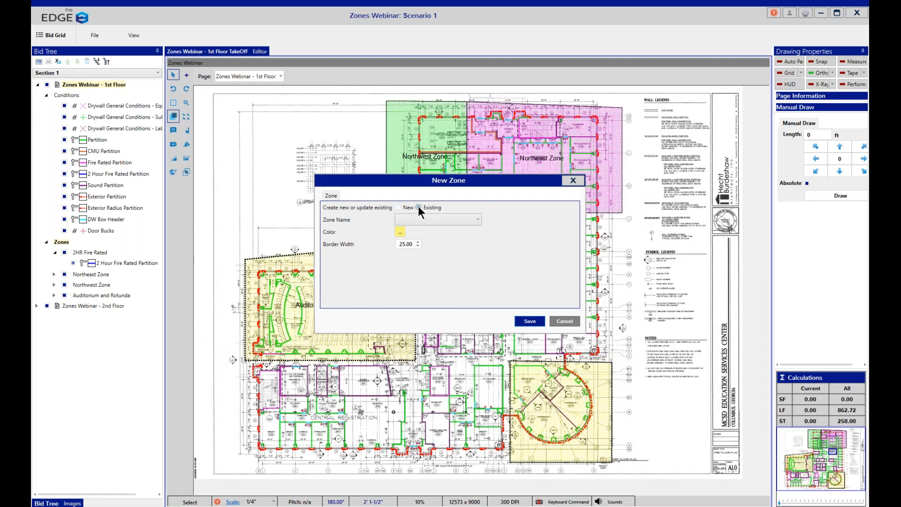
{"action": "left_click", "coordinate": [479, 219]}
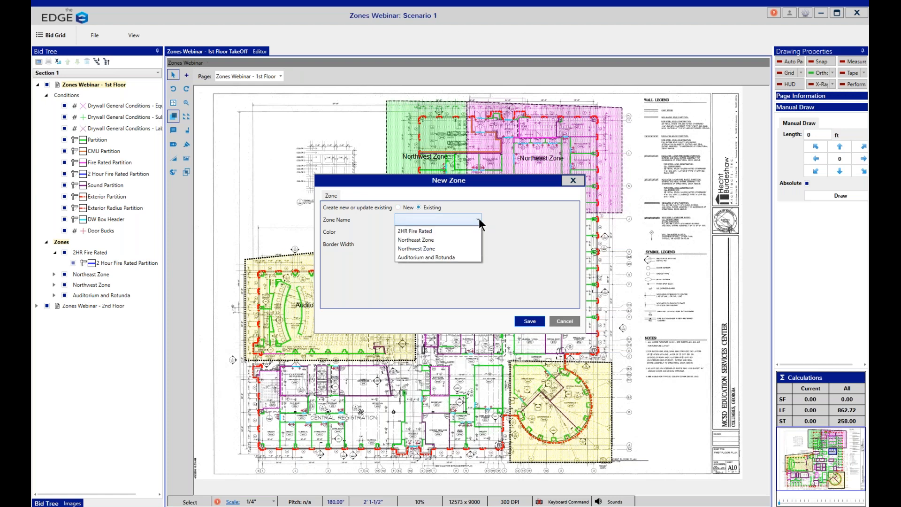
{"action": "left_click", "coordinate": [447, 258]}
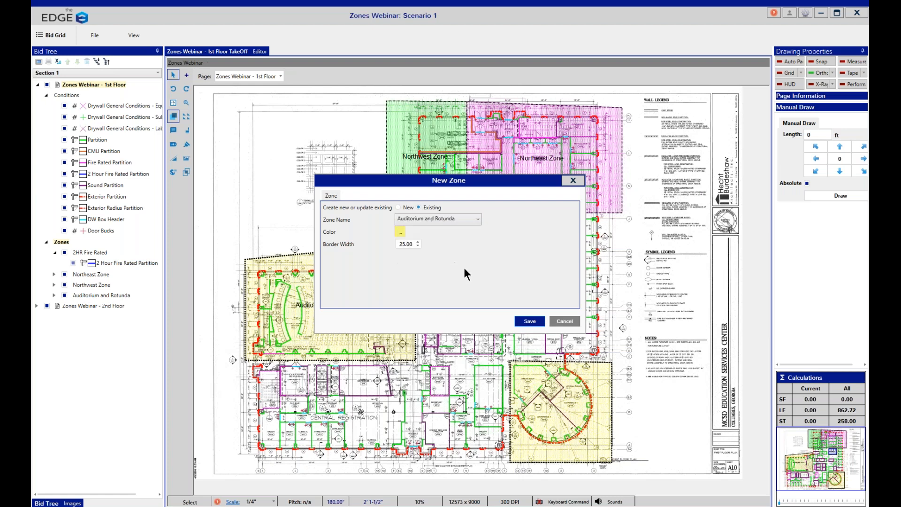
{"action": "left_click", "coordinate": [528, 320]}
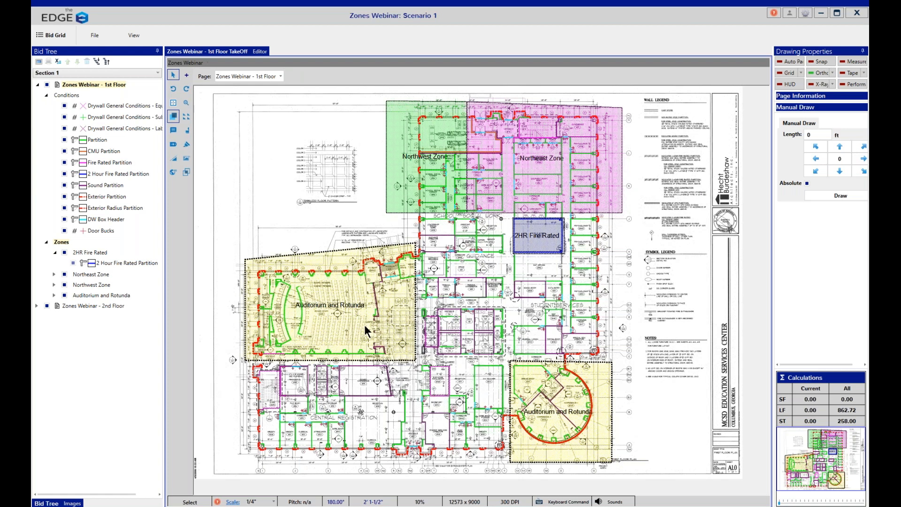
Step: Open the Zones Webinar - 2nd Floor takeoff and draw a closed zone around the east half of the building
{"action": "left_click", "coordinate": [98, 305]}
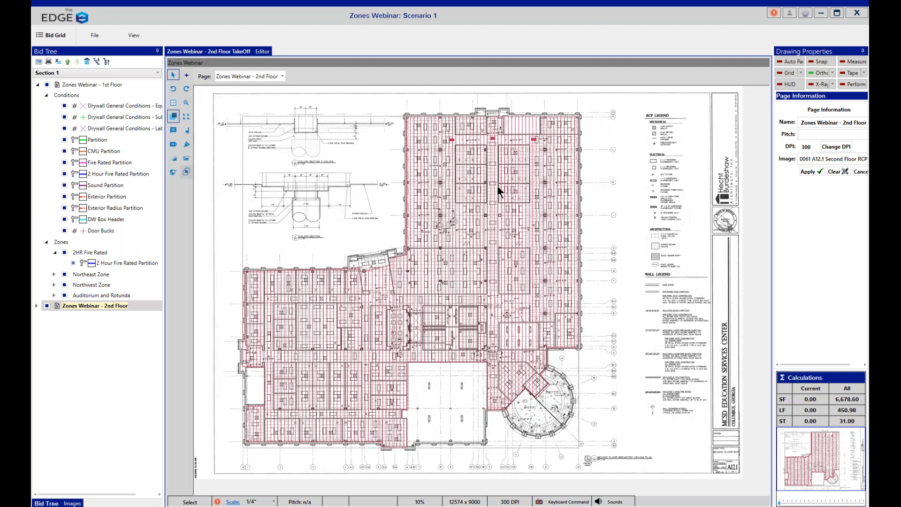
{"action": "left_click", "coordinate": [452, 100]}
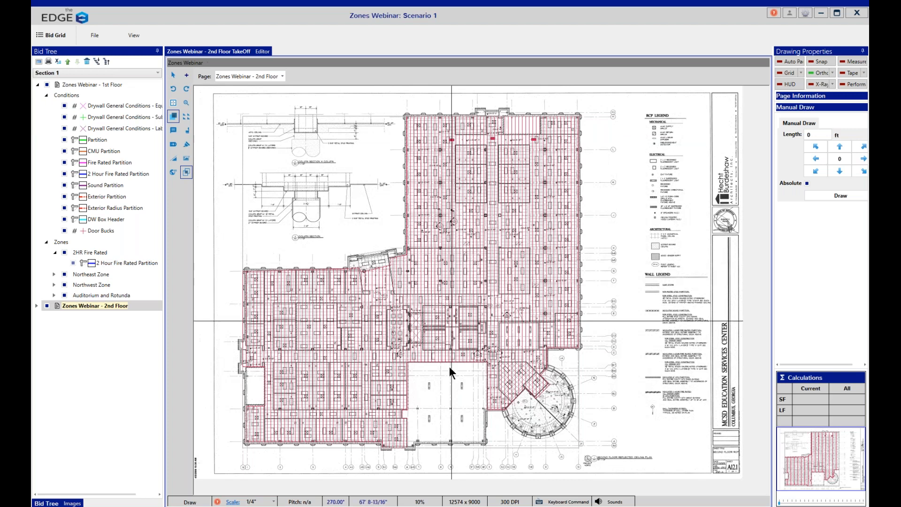
{"action": "left_click", "coordinate": [451, 454]}
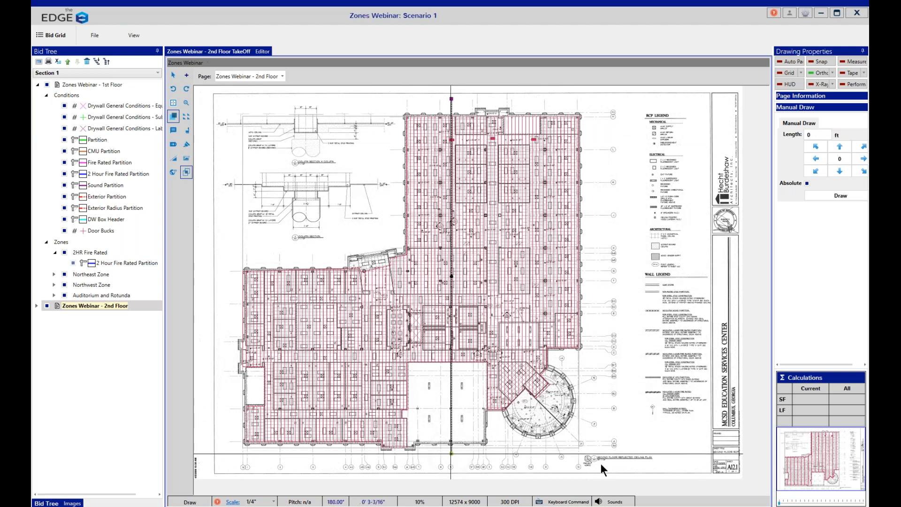
{"action": "left_click", "coordinate": [625, 454]}
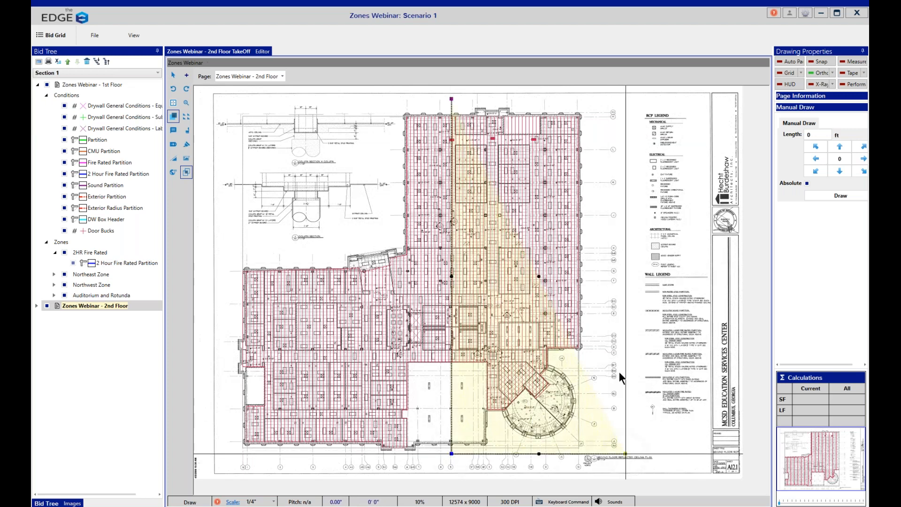
{"action": "left_click", "coordinate": [609, 102]}
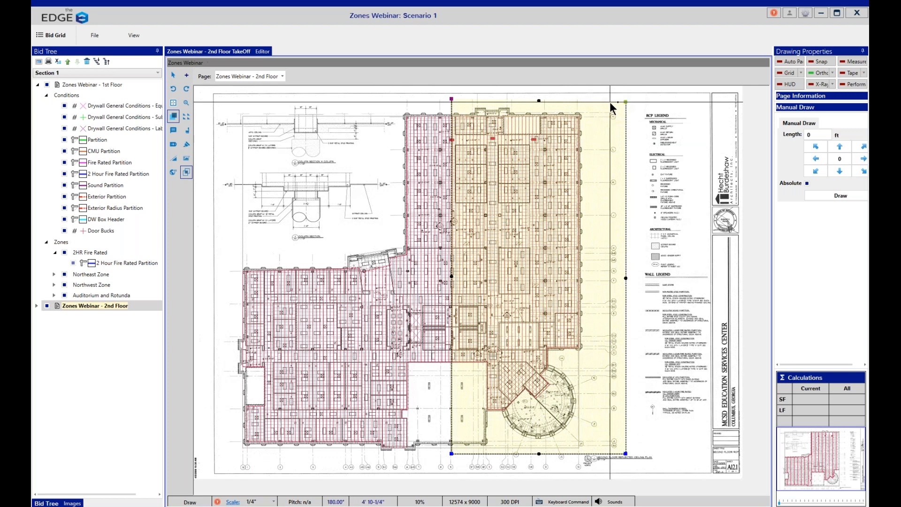
{"action": "right_click", "coordinate": [609, 102]}
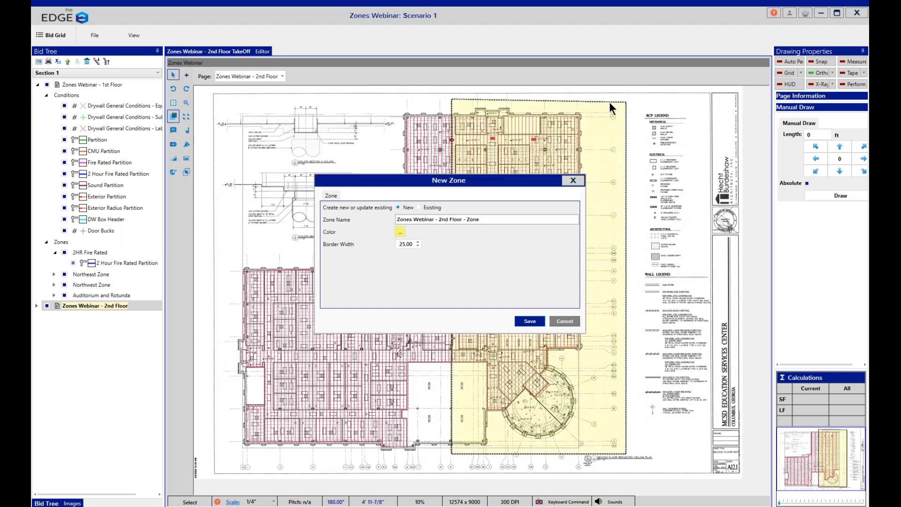
Step: Name the 2nd Floor's east zone "Zone 1" and save it
{"action": "left_click_drag", "start_coordinate": [511, 220], "coordinate": [268, 228]}
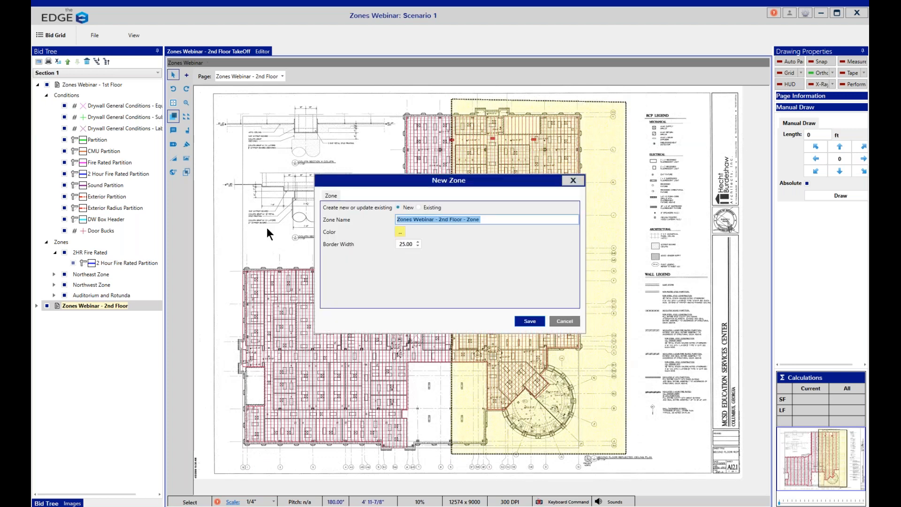
{"action": "type", "text": "Zone 1"}
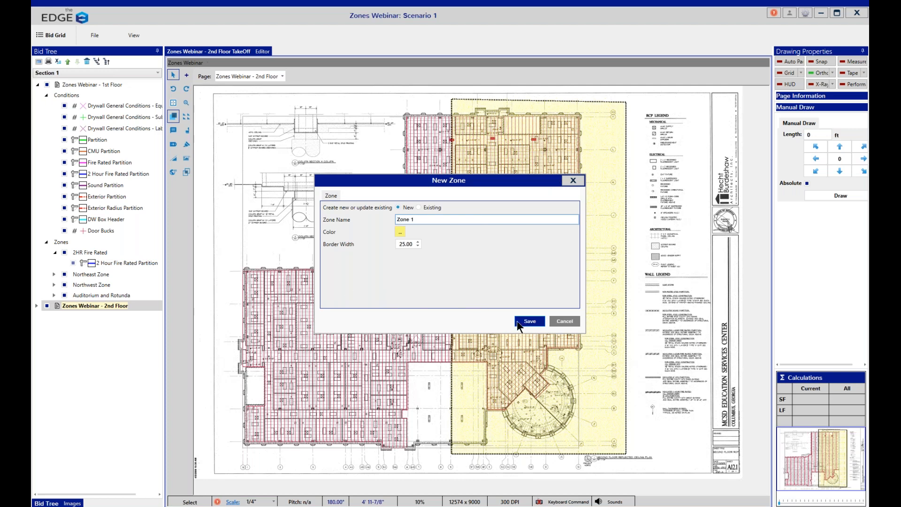
{"action": "left_click", "coordinate": [404, 243]}
{"action": "left_click", "coordinate": [530, 321]}
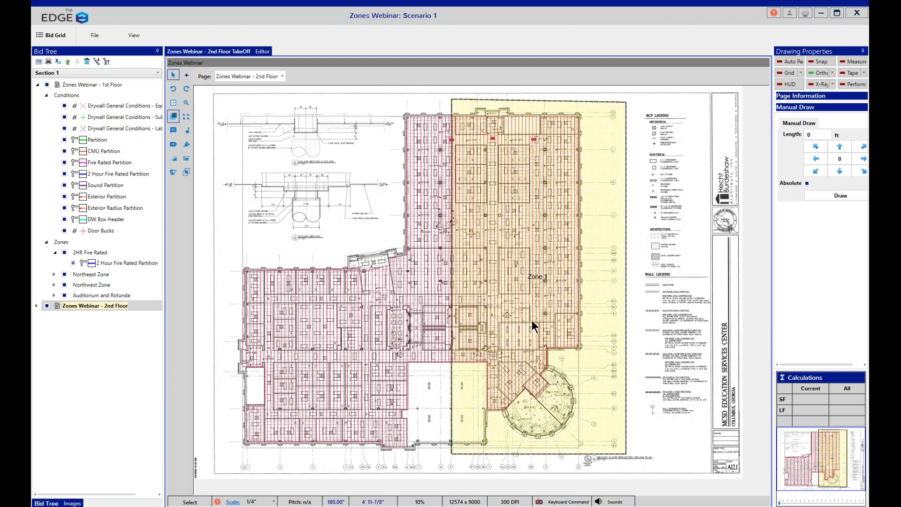
Step: With snapping on, draw a closed zone around the west half of the 2nd Floor plan, sharing Zone 1's west edge
{"action": "left_click", "coordinate": [186, 172]}
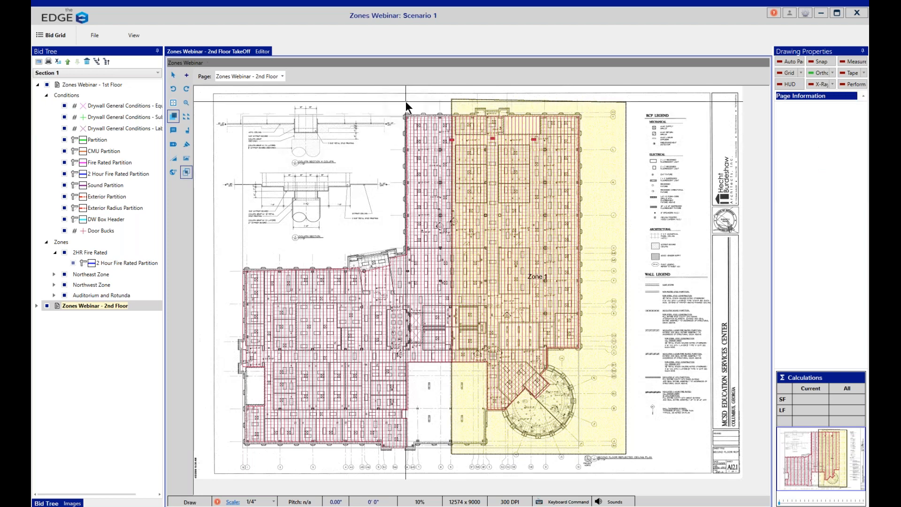
{"action": "left_click", "coordinate": [813, 61]}
{"action": "left_click", "coordinate": [449, 97]}
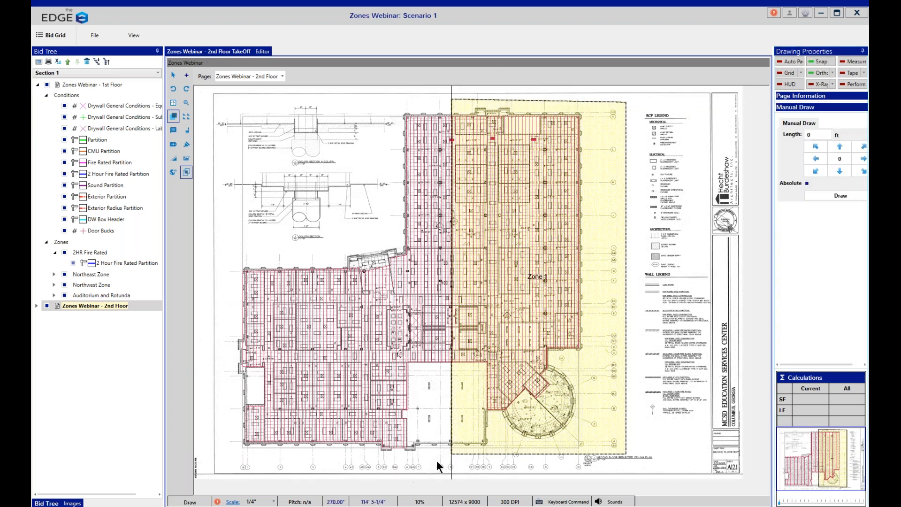
{"action": "left_click", "coordinate": [452, 452]}
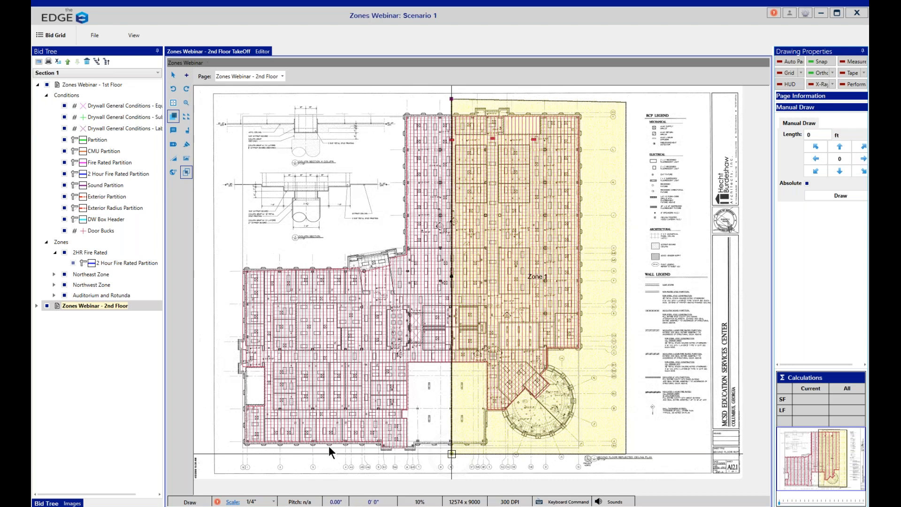
{"action": "left_click", "coordinate": [217, 446]}
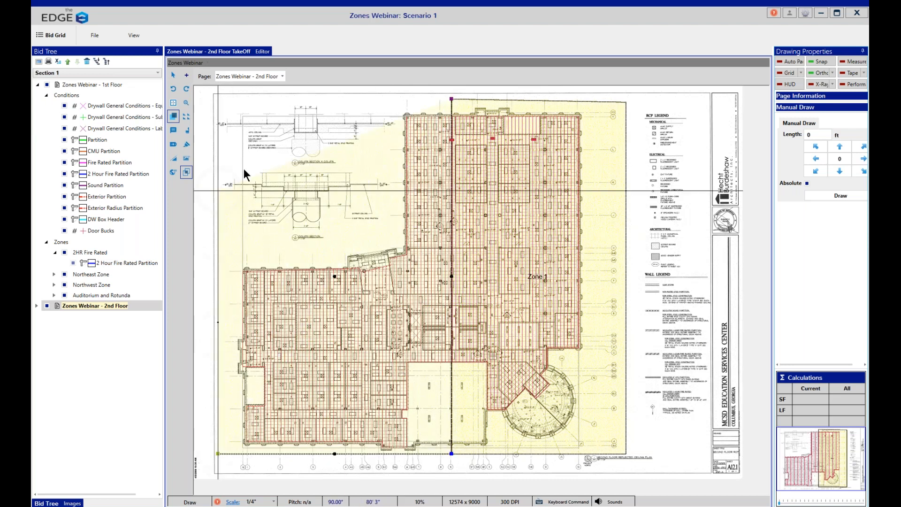
{"action": "left_click", "coordinate": [253, 136]}
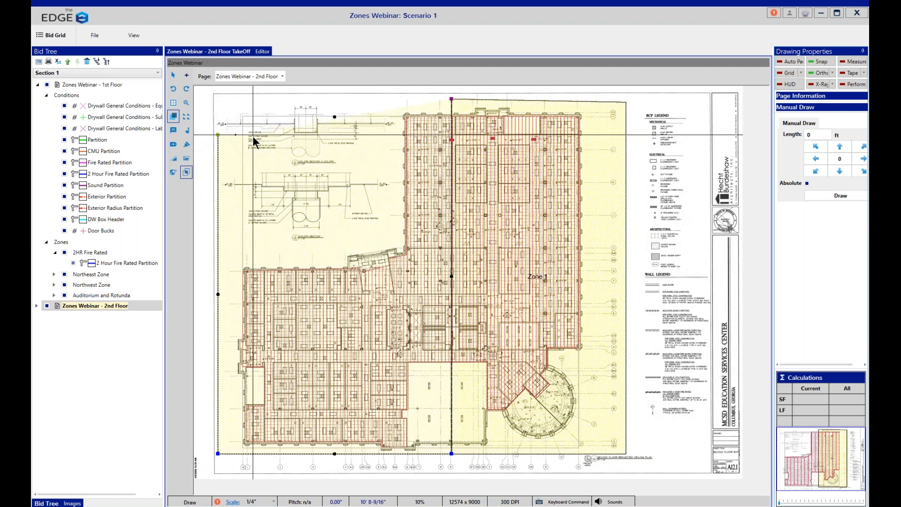
{"action": "right_click", "coordinate": [253, 137]}
Step: Name the west zone "Zone 2", set its color to red, and save it
{"action": "left_click", "coordinate": [500, 219]}
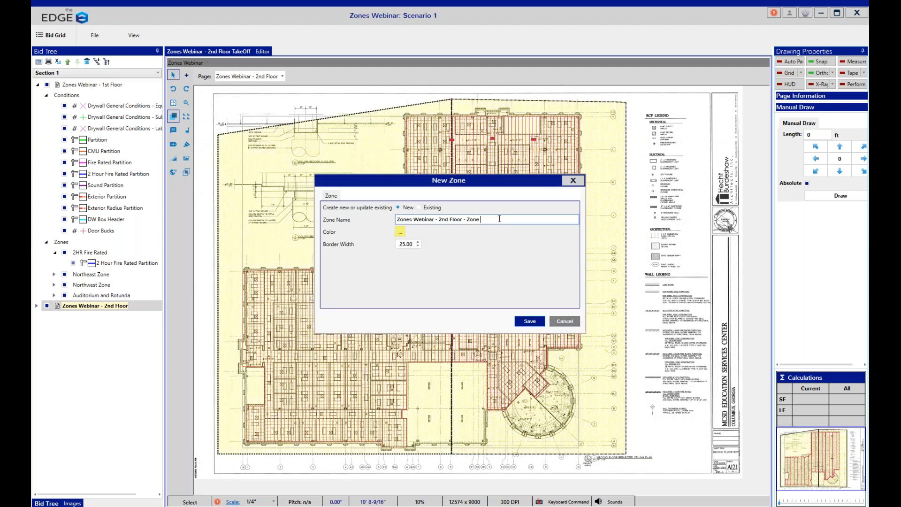
{"action": "left_click_drag", "start_coordinate": [500, 218], "coordinate": [384, 213]}
{"action": "type", "text": "Zo"}
{"action": "left_click", "coordinate": [401, 232]}
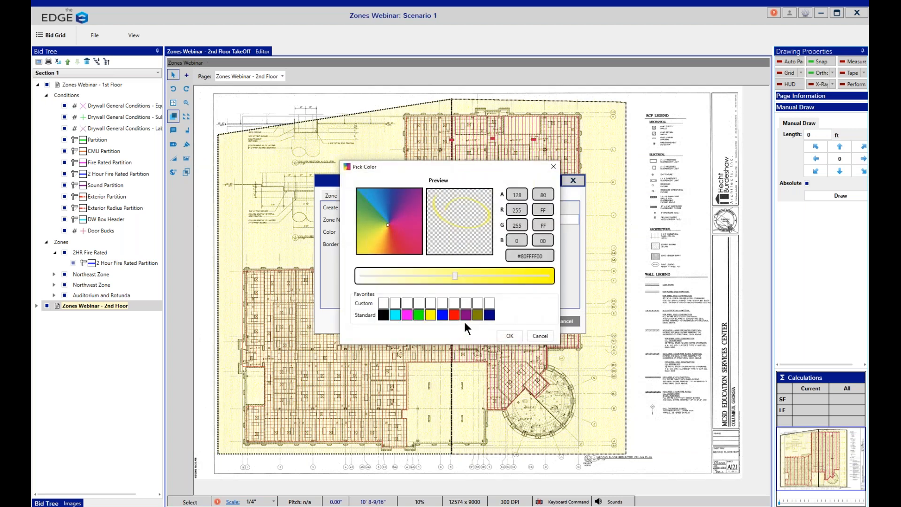
{"action": "left_click", "coordinate": [454, 315]}
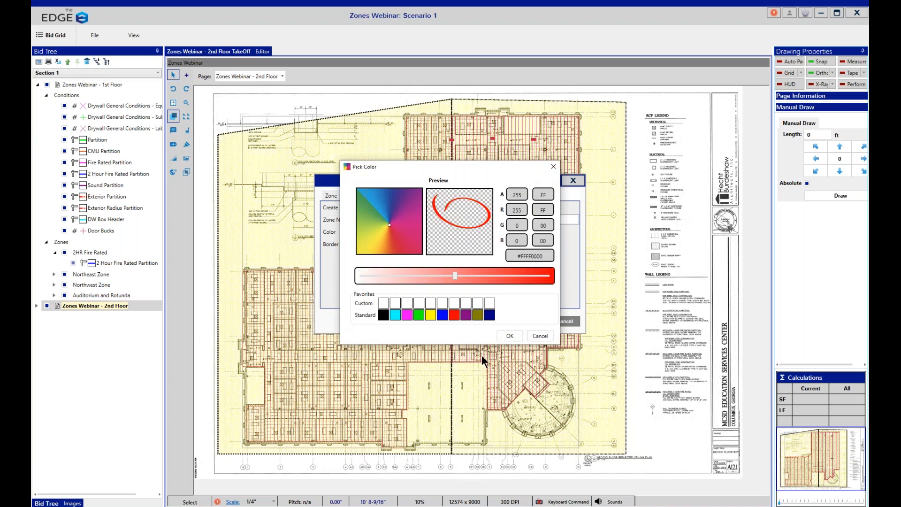
{"action": "left_click", "coordinate": [510, 336]}
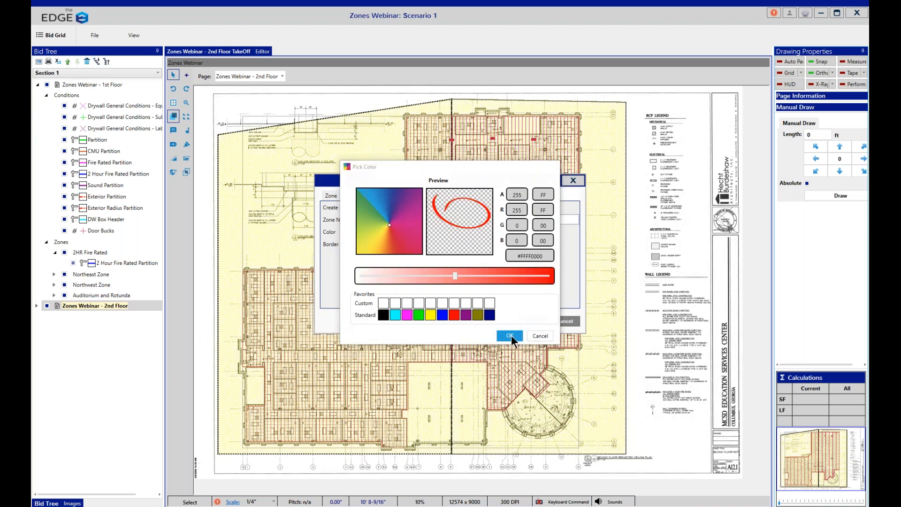
{"action": "left_click", "coordinate": [524, 322]}
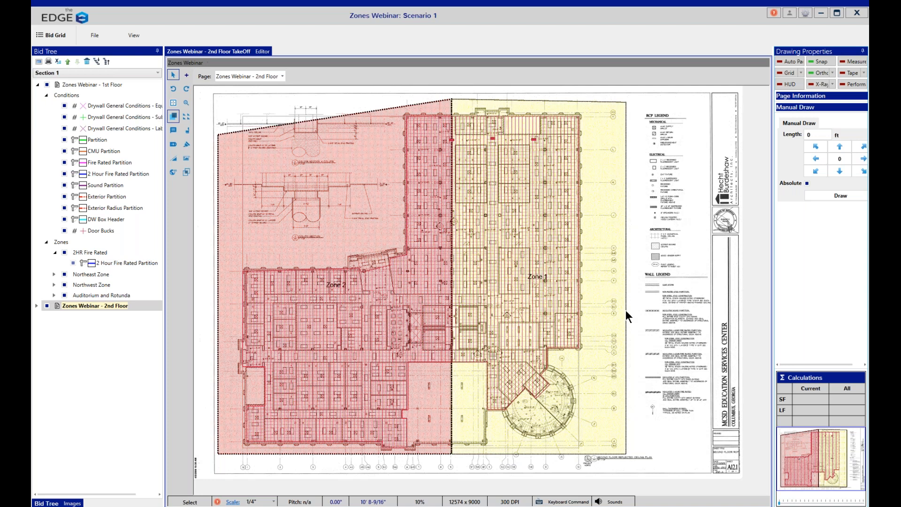
Step: Inspect the shared boundary between Zone 1 and Zone 2 along the height of the 2nd Floor plan
{"action": "scroll", "coordinate": [478, 287], "scroll_direction": "up", "scroll_amount": 4}
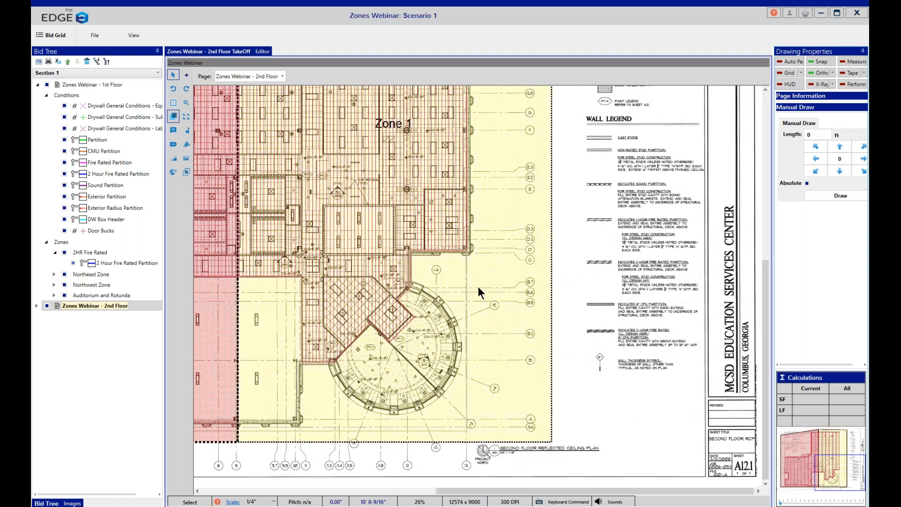
{"action": "left_click_drag", "start_coordinate": [595, 493], "coordinate": [456, 491]}
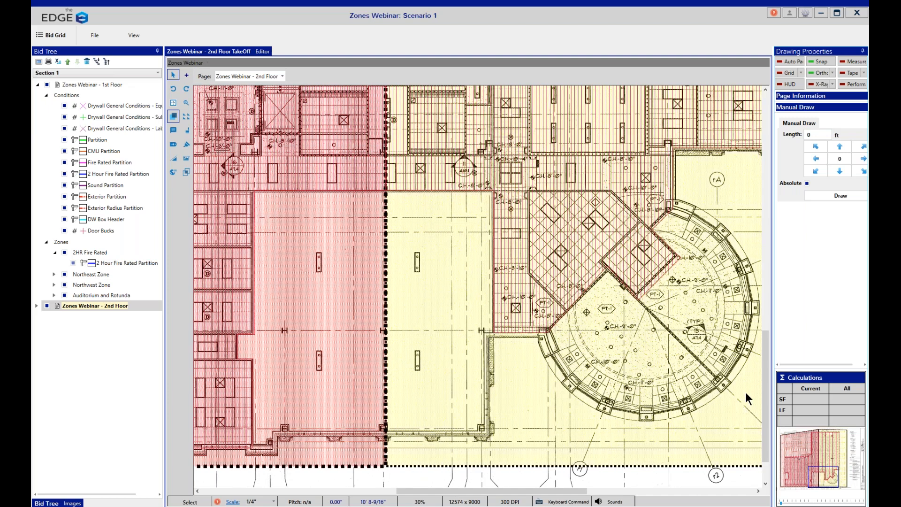
{"action": "left_click_drag", "start_coordinate": [770, 348], "coordinate": [767, 145]}
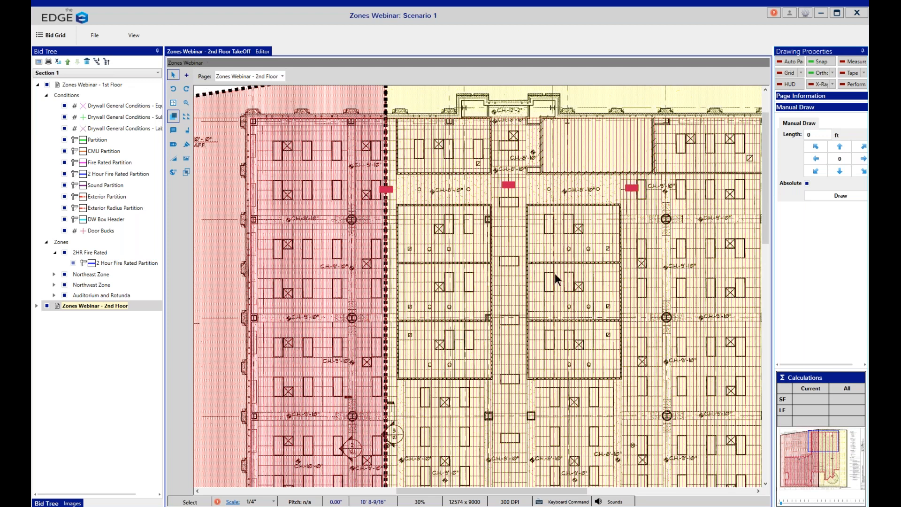
{"action": "scroll", "coordinate": [478, 288], "scroll_direction": "down", "scroll_amount": 2}
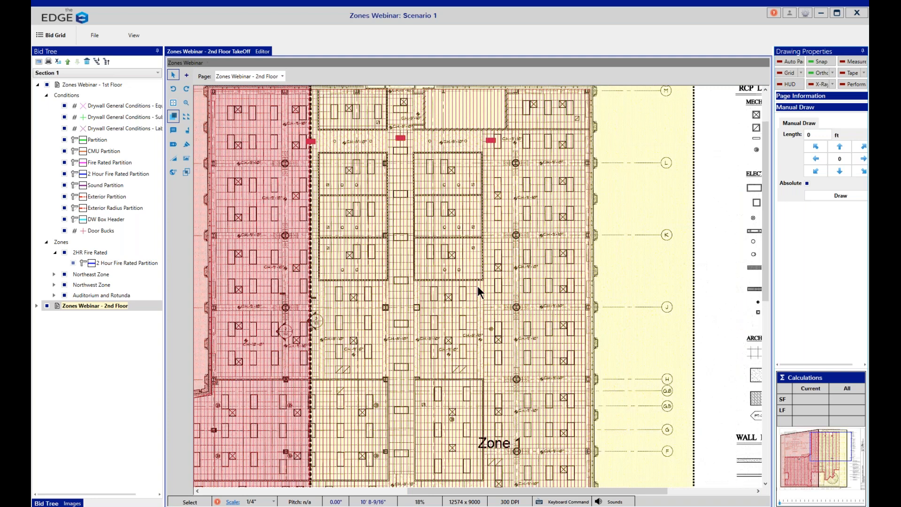
{"action": "scroll", "coordinate": [477, 286], "scroll_direction": "down", "scroll_amount": 1}
{"action": "scroll", "coordinate": [478, 253], "scroll_direction": "down", "scroll_amount": 2}
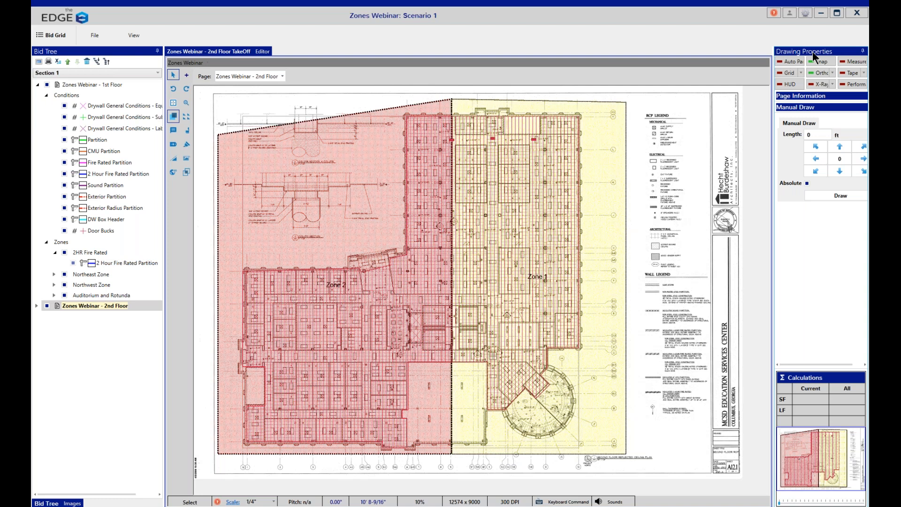
Step: Switch to the EDGE bid window and expand the zone lists of the 1st Floor and 2nd Floor pages, showing full zone names
{"action": "left_click", "coordinate": [821, 15]}
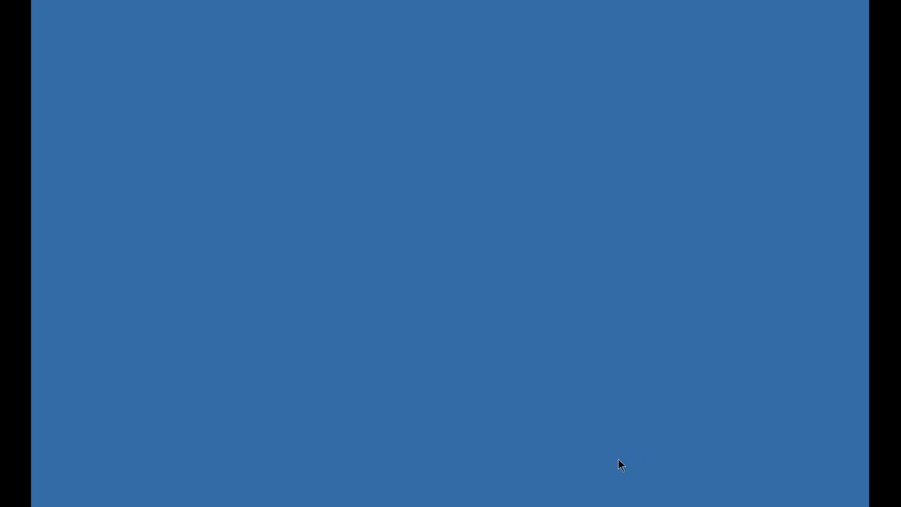
{"action": "mouse_move", "coordinate": [402, 505]}
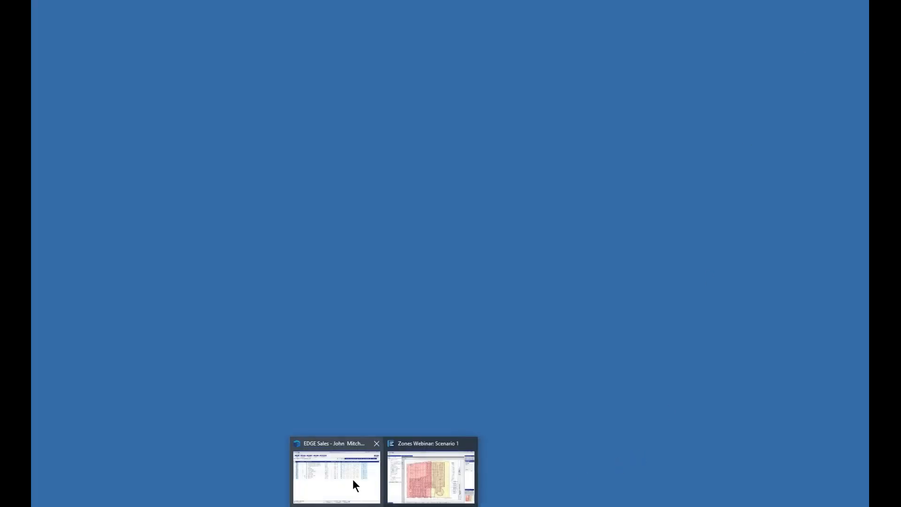
{"action": "left_click", "coordinate": [349, 477]}
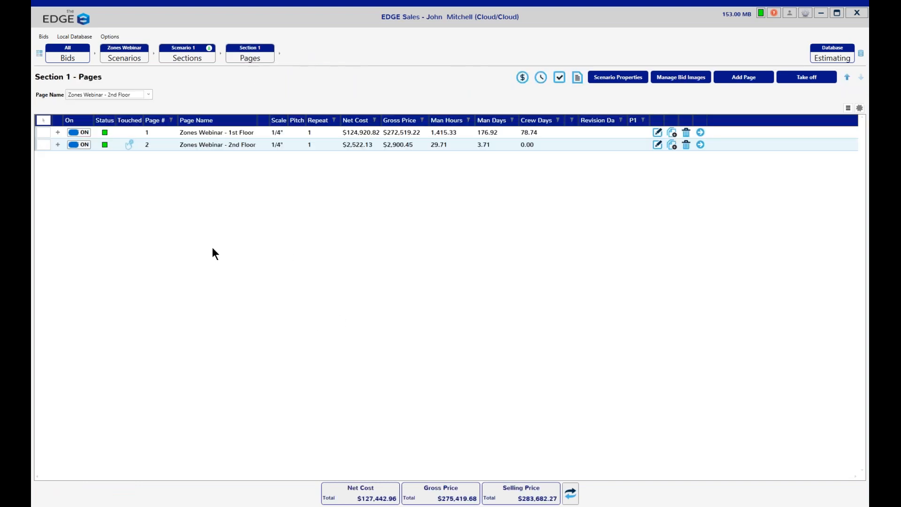
{"action": "left_click", "coordinate": [58, 132]}
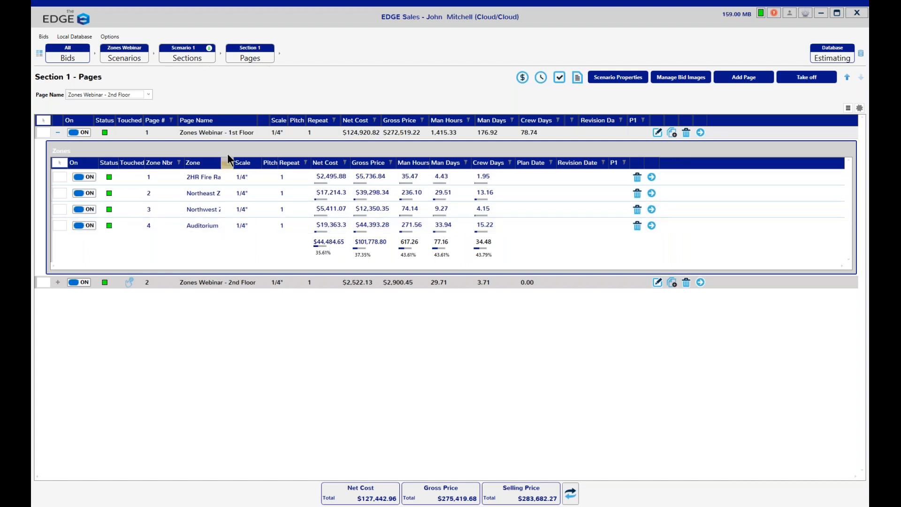
{"action": "left_click_drag", "start_coordinate": [234, 162], "coordinate": [269, 161]}
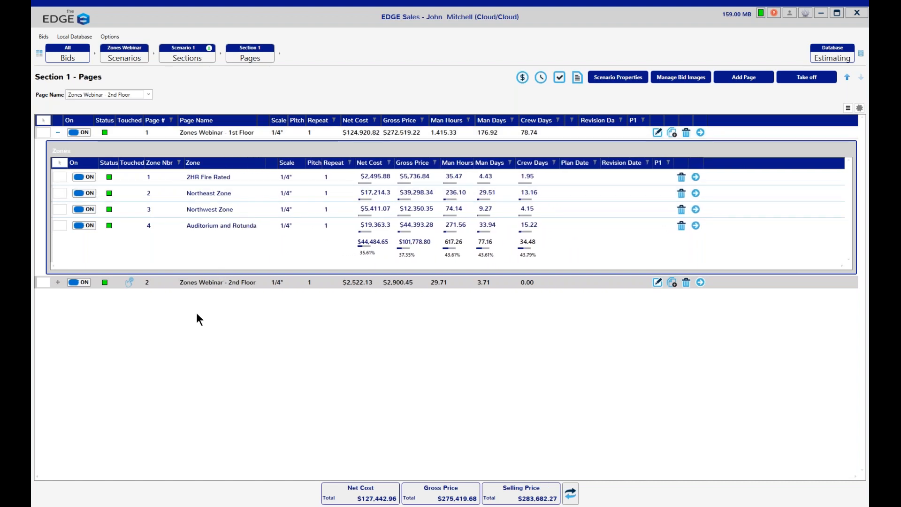
{"action": "left_click", "coordinate": [58, 282]}
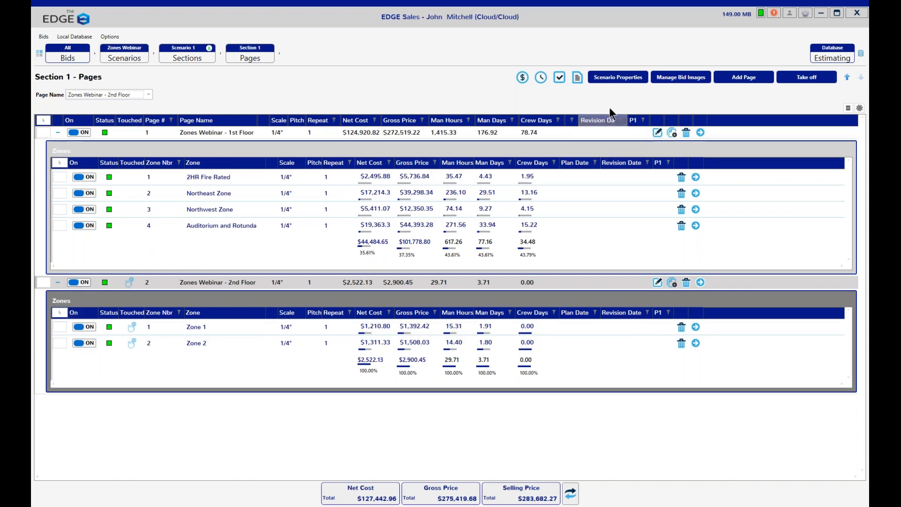
Step: Review the bottom-end pricing for the entire scenario and for only the marked Northwest Zone and Auditorium and Rotunda zone
{"action": "left_click", "coordinate": [559, 77]}
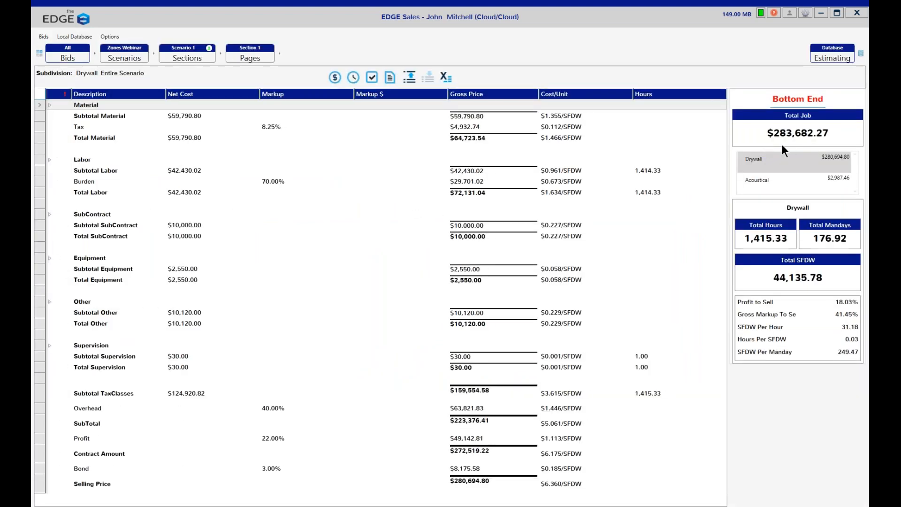
{"action": "left_click", "coordinate": [252, 58]}
{"action": "left_click", "coordinate": [61, 224]}
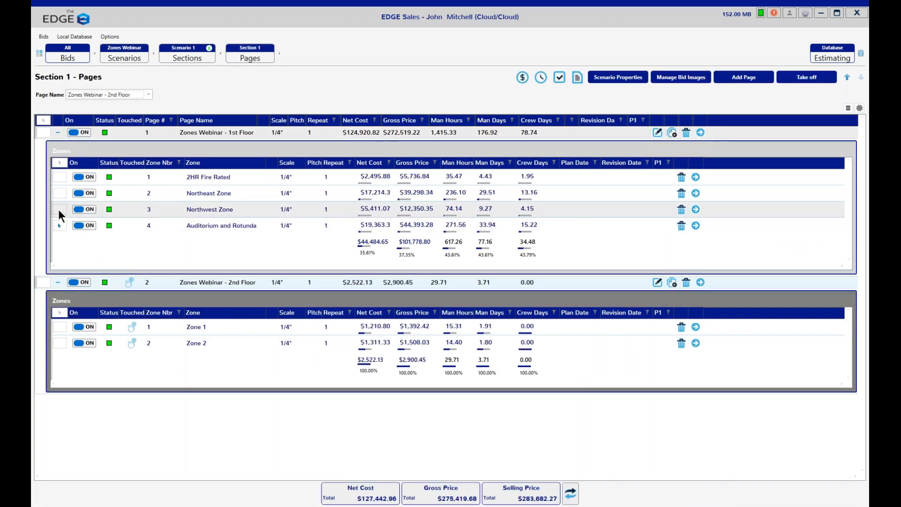
{"action": "left_click", "coordinate": [58, 209]}
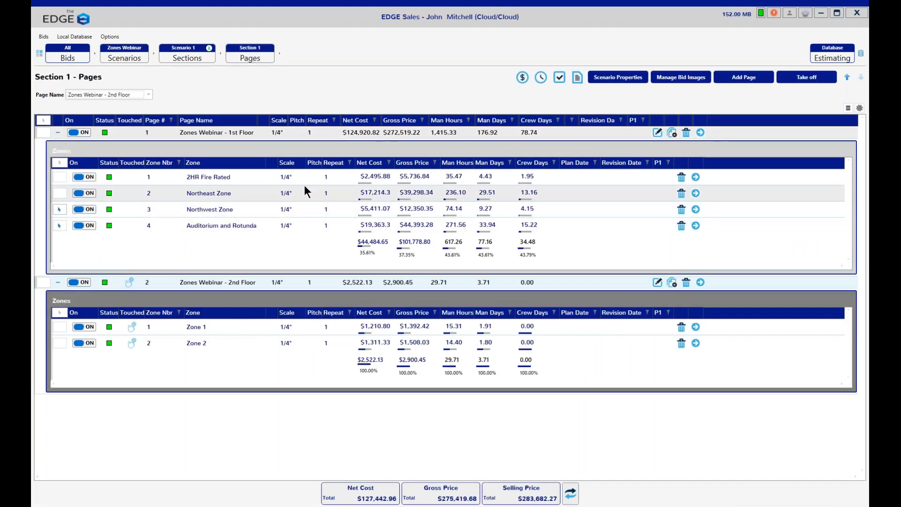
{"action": "left_click", "coordinate": [559, 81]}
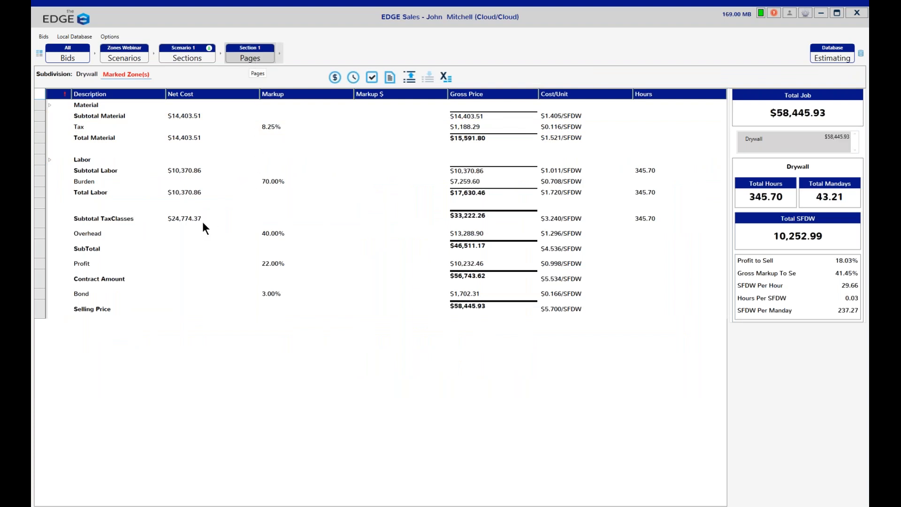
Step: Leave only the Auditorium and Rotunda zone marked and review its material pricing and labor items
{"action": "left_click", "coordinate": [249, 55]}
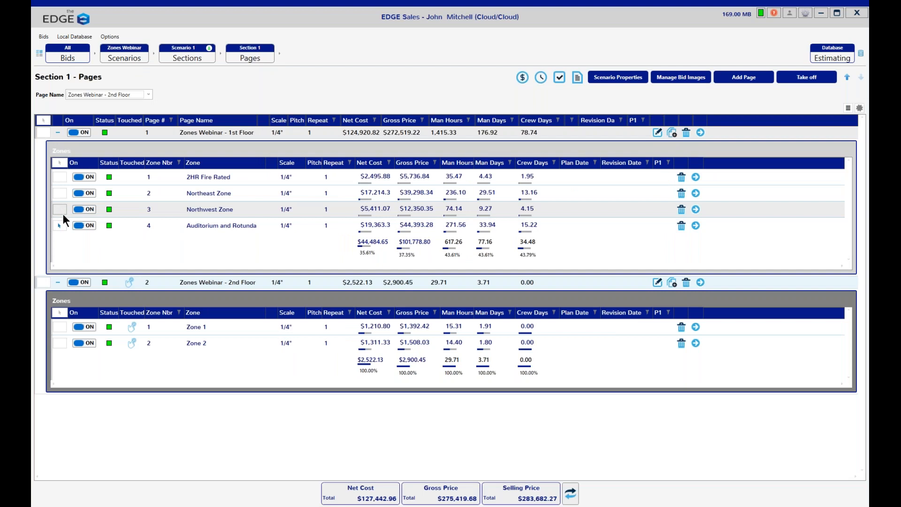
{"action": "left_click", "coordinate": [523, 77]}
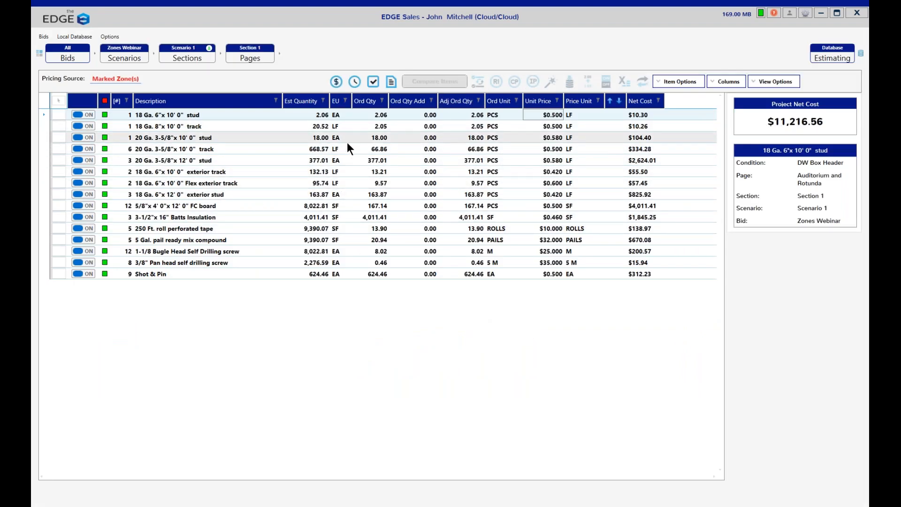
{"action": "left_click", "coordinate": [354, 81]}
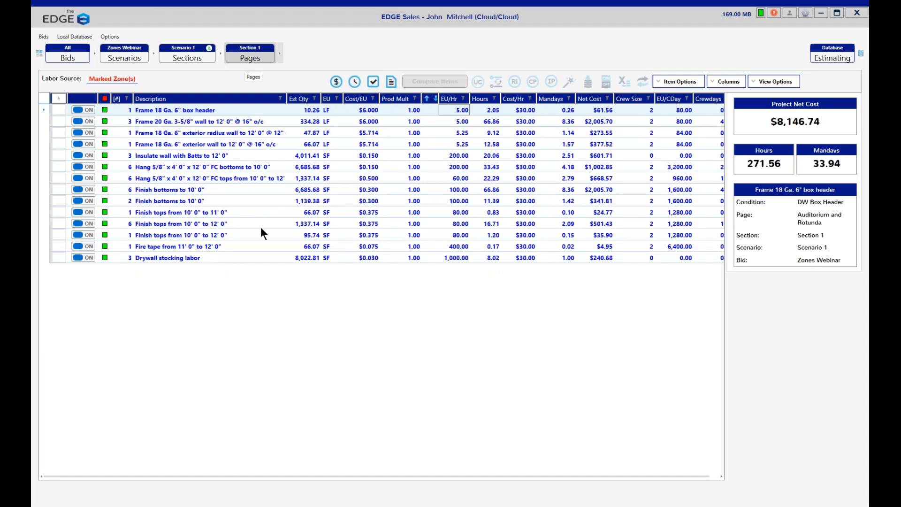
{"action": "left_click", "coordinate": [250, 56]}
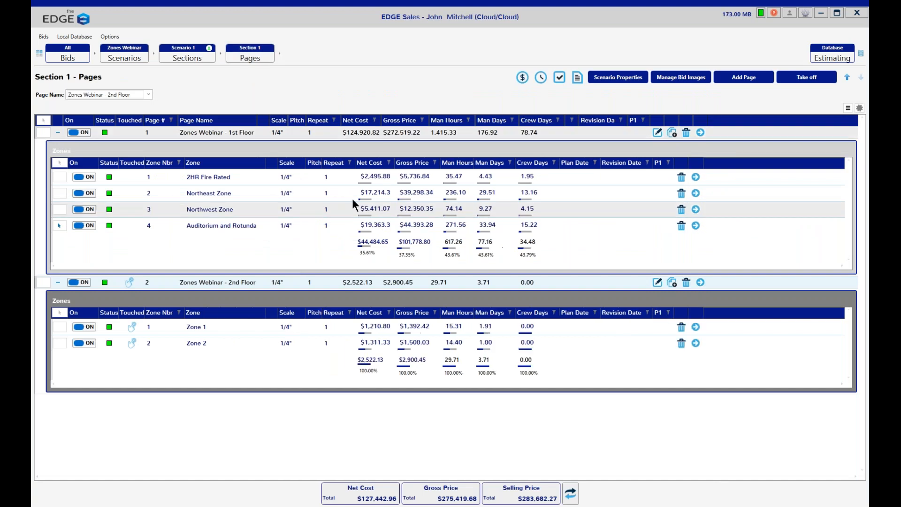
Step: Run the Stocking Report for the marked Auditorium and Rotunda zone, read through its materials, and close the report
{"action": "left_click", "coordinate": [579, 77]}
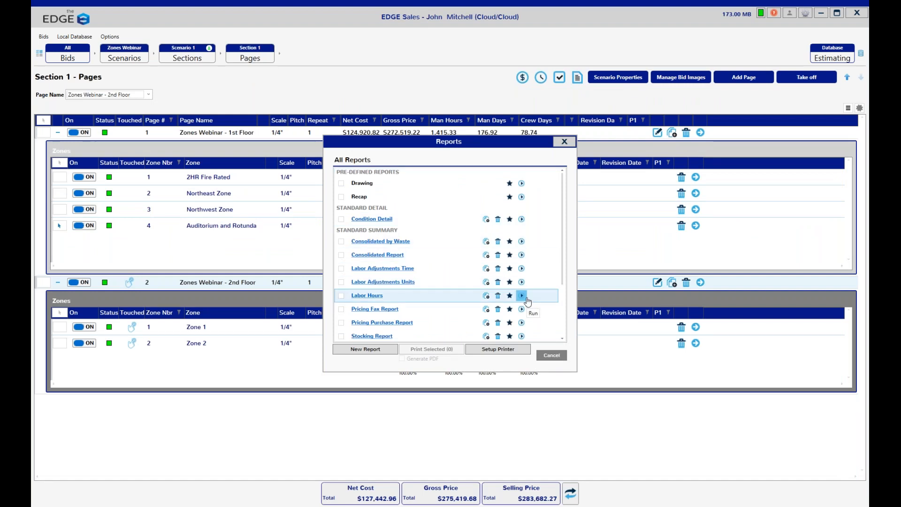
{"action": "left_click", "coordinate": [522, 337]}
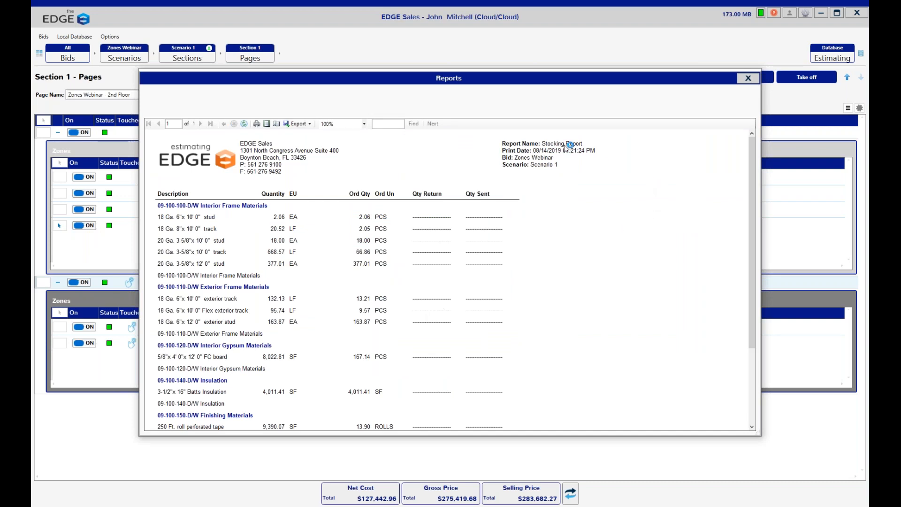
{"action": "scroll", "coordinate": [570, 266], "scroll_direction": "down", "scroll_amount": 3}
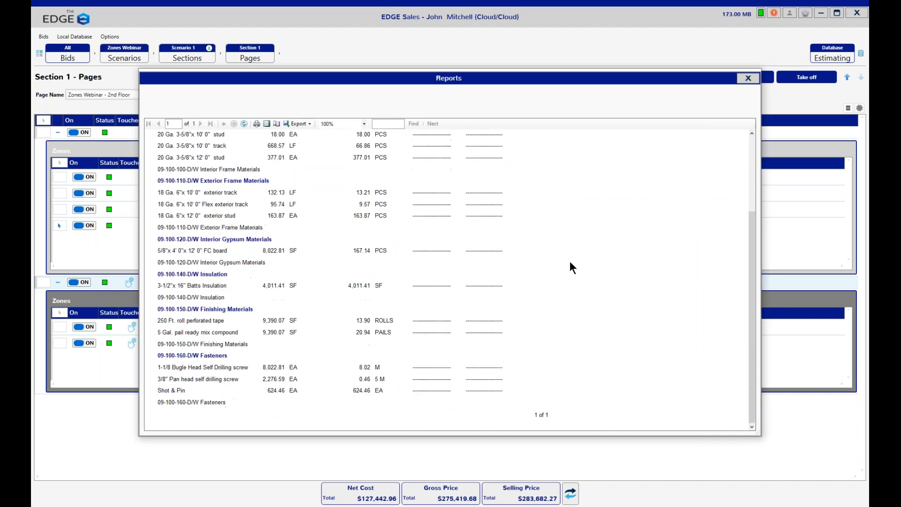
{"action": "scroll", "coordinate": [571, 263], "scroll_direction": "up", "scroll_amount": 3}
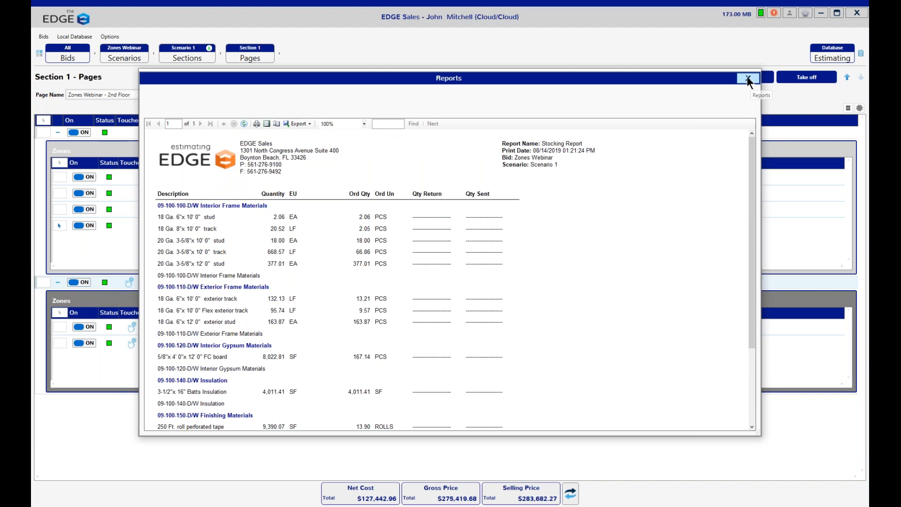
{"action": "left_click_drag", "start_coordinate": [647, 80], "coordinate": [645, 58]}
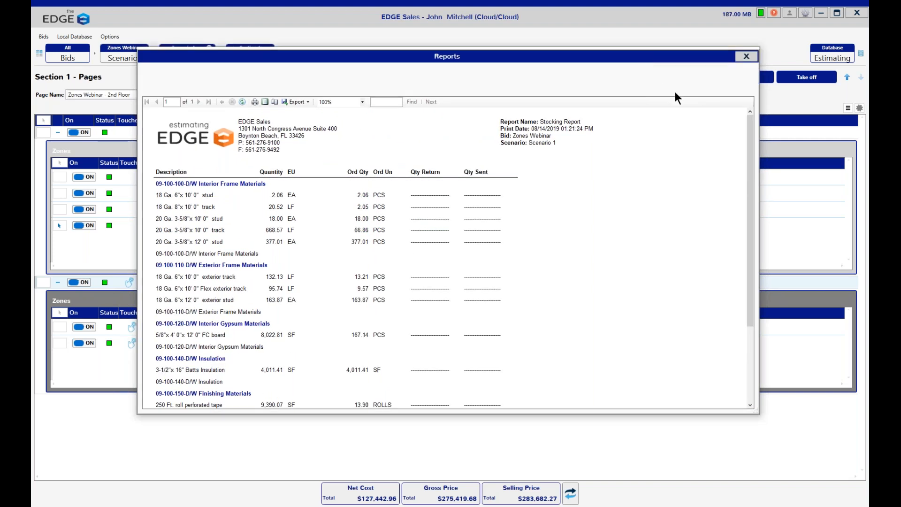
{"action": "left_click", "coordinate": [745, 56]}
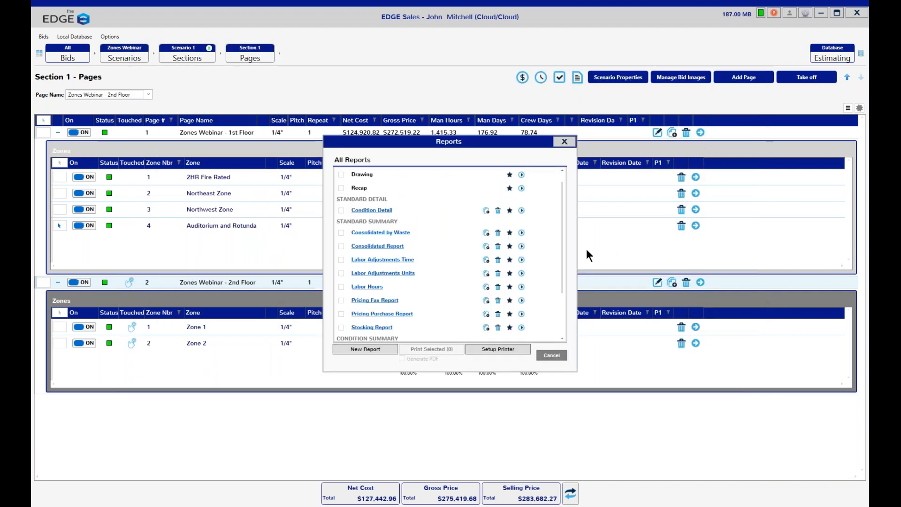
Step: Close the reports list, read the webinar notes image on zone limitations, and minimize the image
{"action": "left_click", "coordinate": [551, 355]}
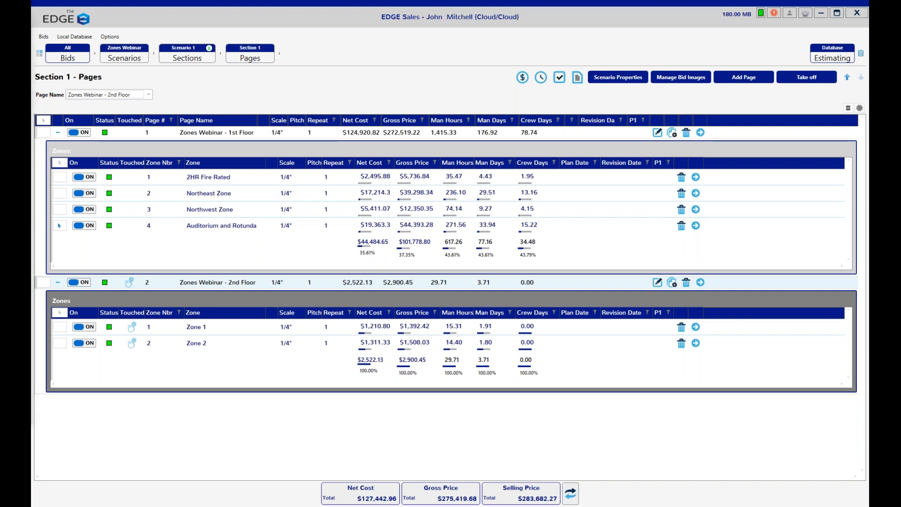
{"action": "left_click_drag", "start_coordinate": [32, 40], "coordinate": [498, 42]}
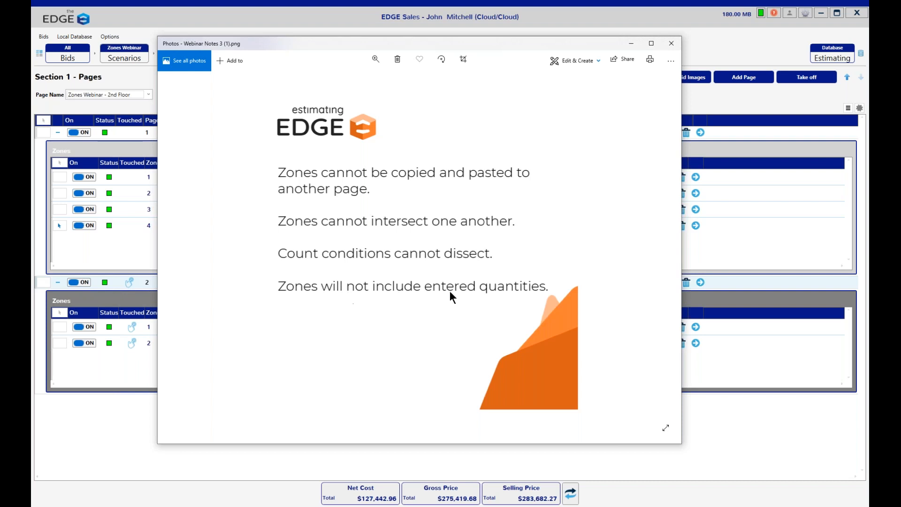
{"action": "left_click", "coordinate": [630, 42]}
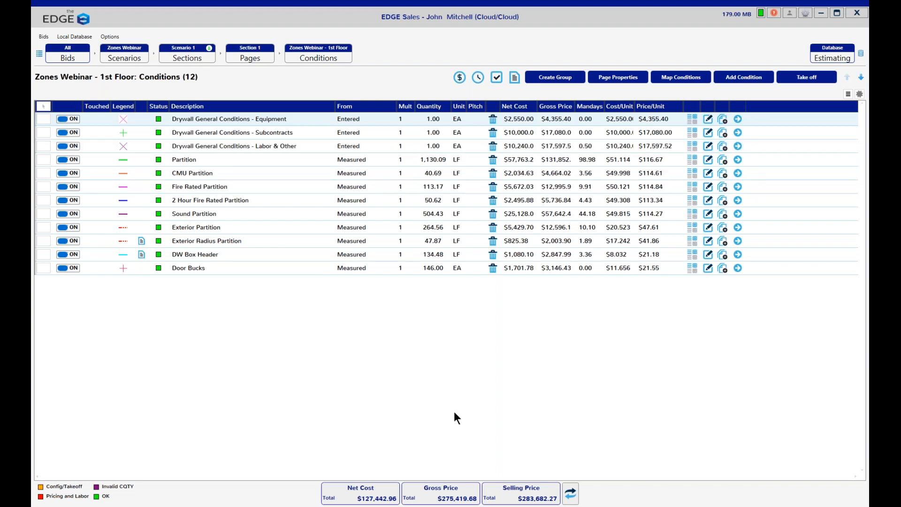
Step: Switch to the Zones Webinar takeoff window and delete Zone 2 from the 2nd Floor drawing
{"action": "mouse_move", "coordinate": [384, 506]}
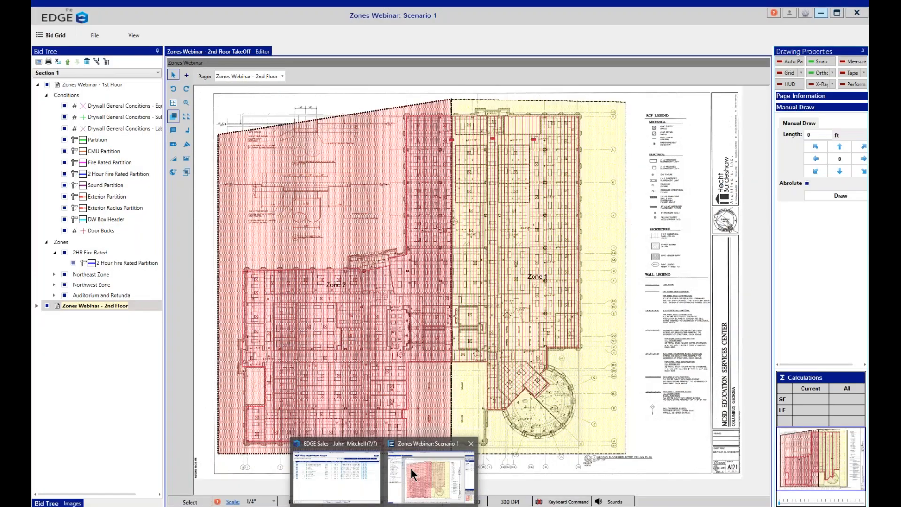
{"action": "left_click", "coordinate": [410, 468]}
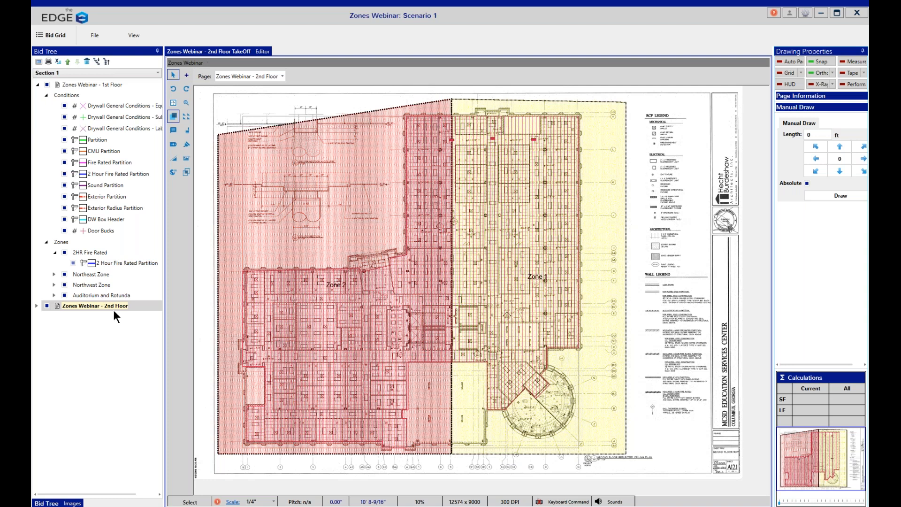
{"action": "left_click", "coordinate": [87, 306]}
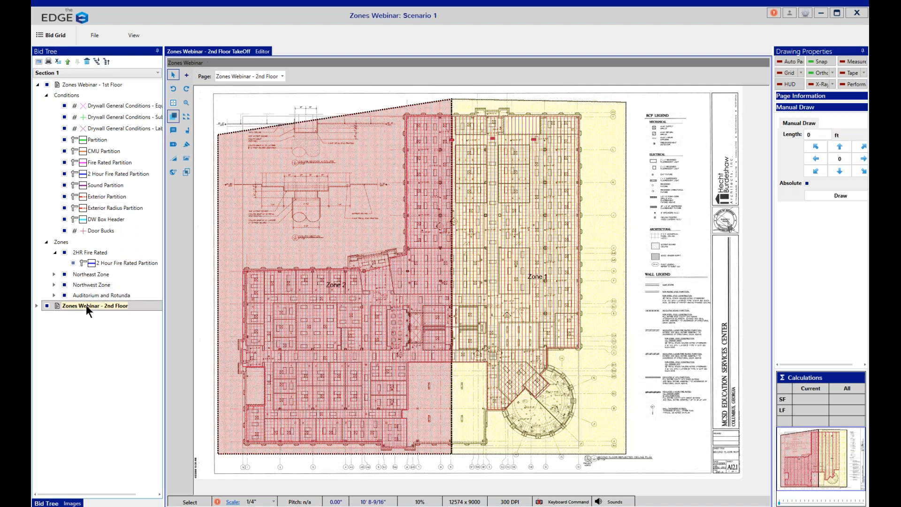
{"action": "left_click", "coordinate": [318, 247]}
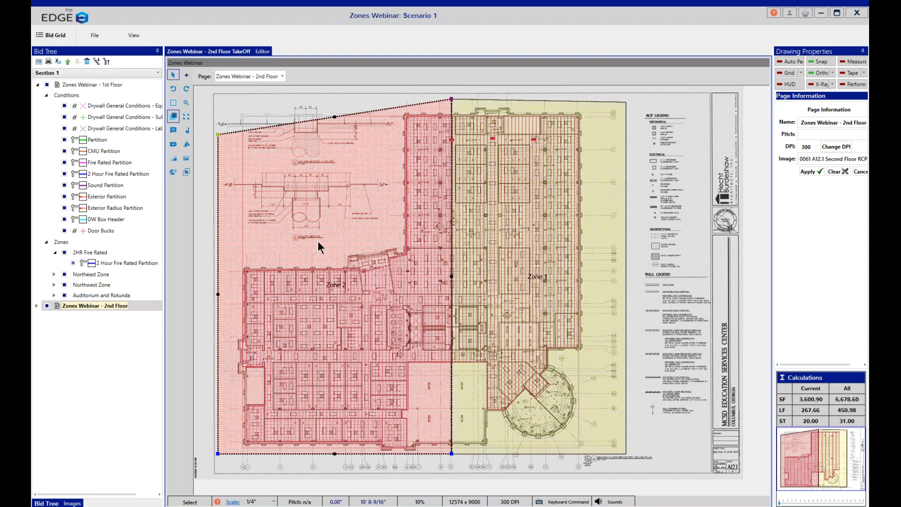
{"action": "right_click", "coordinate": [319, 246]}
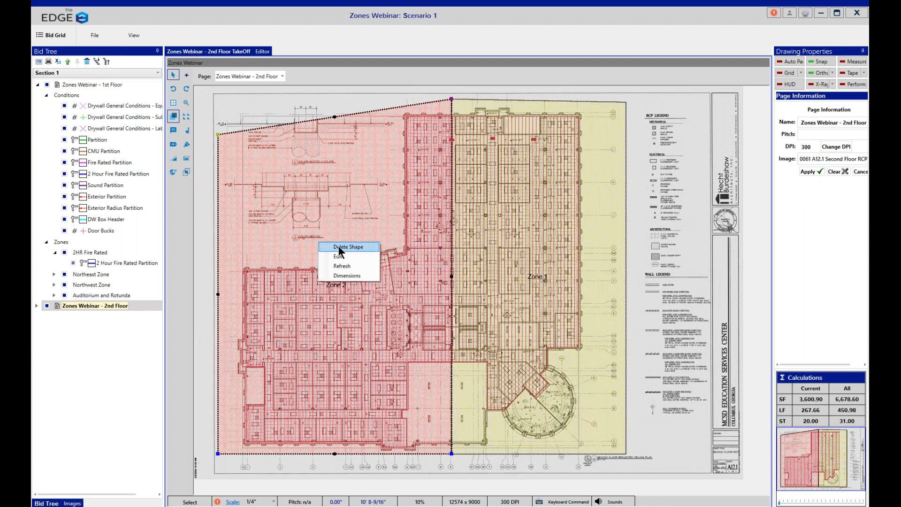
{"action": "left_click", "coordinate": [340, 249]}
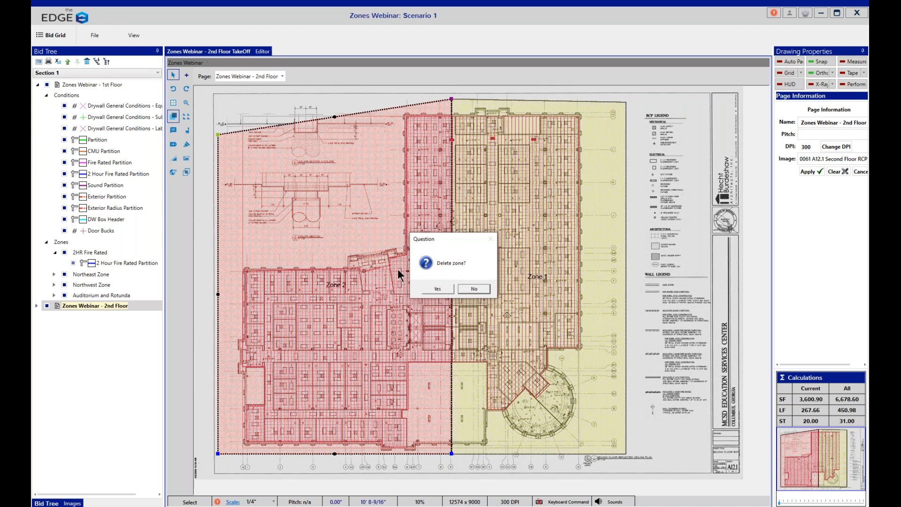
{"action": "left_click", "coordinate": [438, 289]}
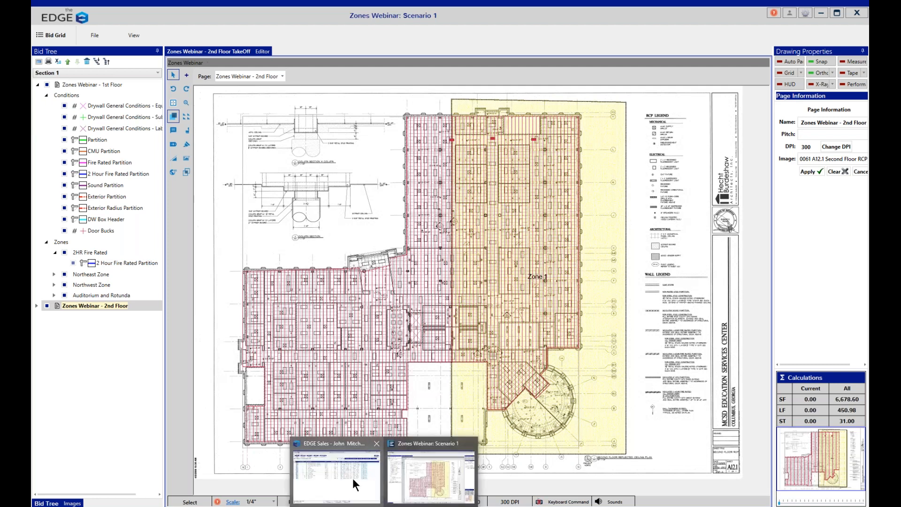
Step: Switch to the EDGE bid window and review the zones and their pricing under both floor pages of Section 1
{"action": "left_click", "coordinate": [353, 478]}
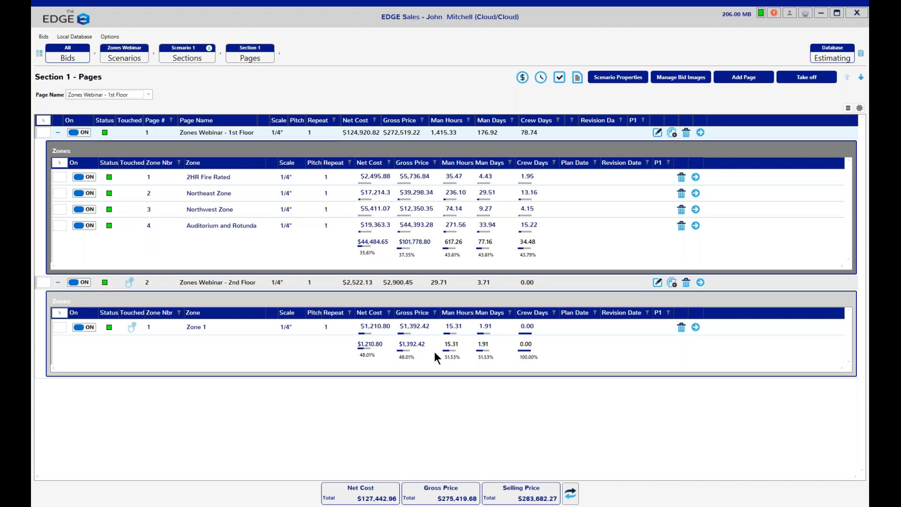
{"action": "mouse_move", "coordinate": [412, 506]}
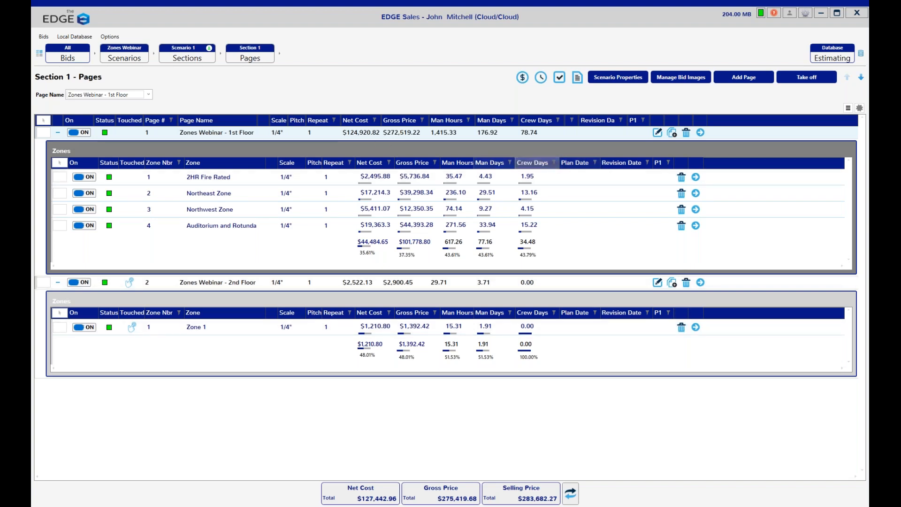
{"action": "left_click", "coordinate": [234, 58]}
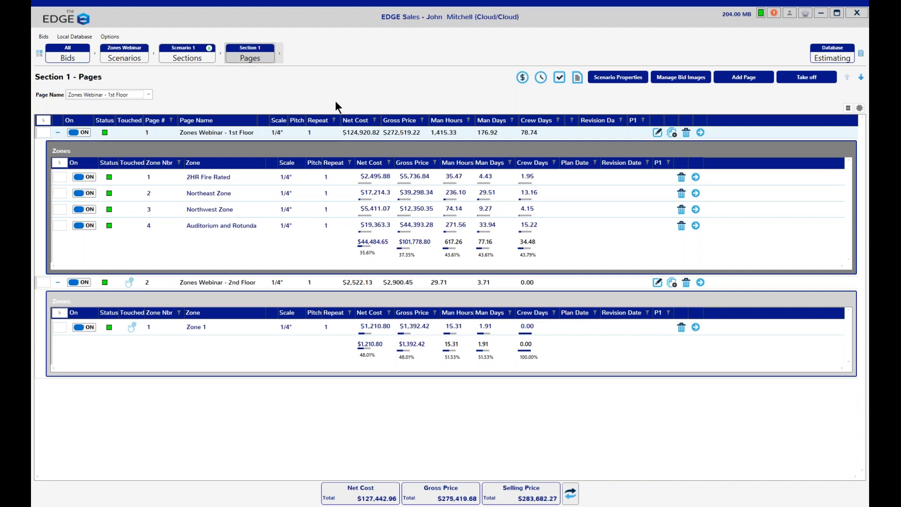
Step: Collapse the zone lists of the 1st Floor and 2nd Floor pages, checking the page grid's available columns
{"action": "left_click", "coordinate": [57, 133]}
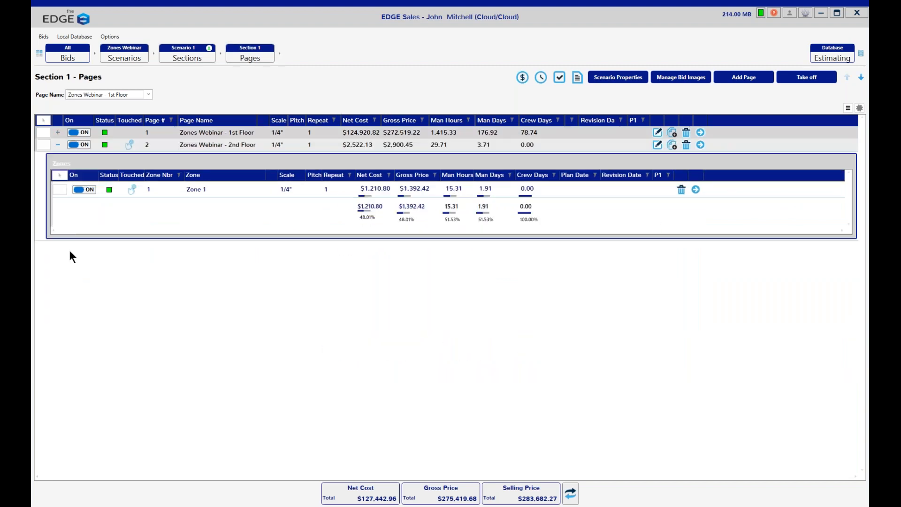
{"action": "left_click", "coordinate": [57, 142]}
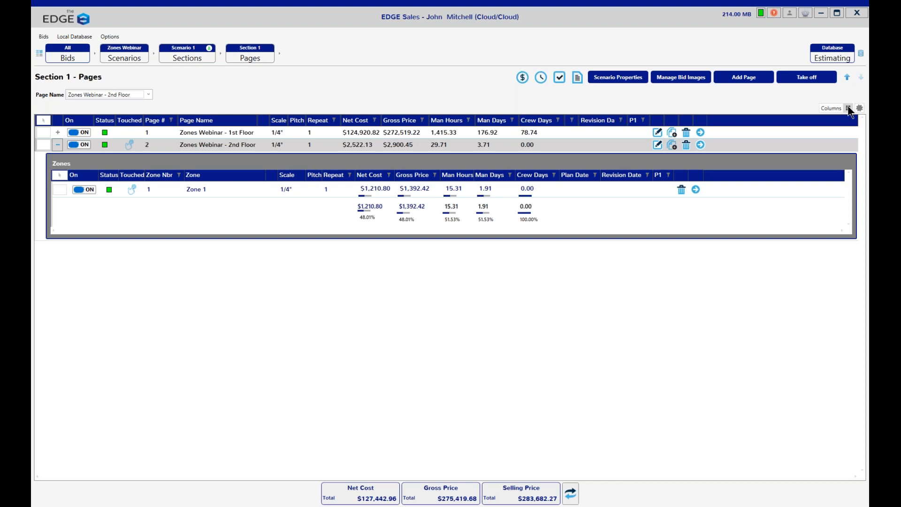
{"action": "left_click", "coordinate": [849, 108]}
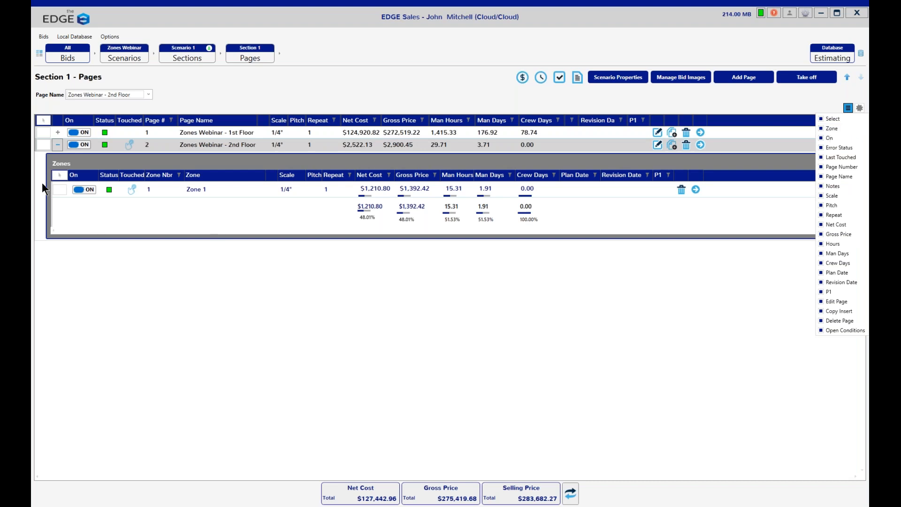
{"action": "left_click", "coordinate": [56, 146]}
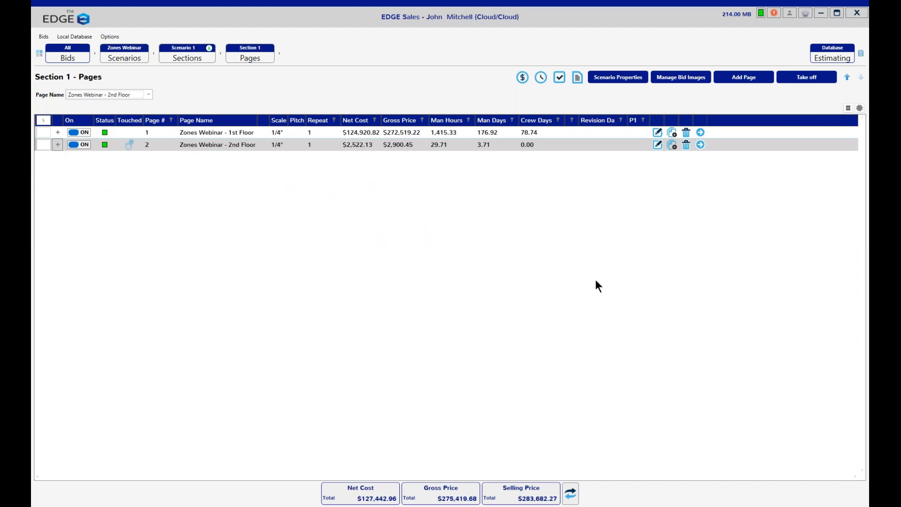